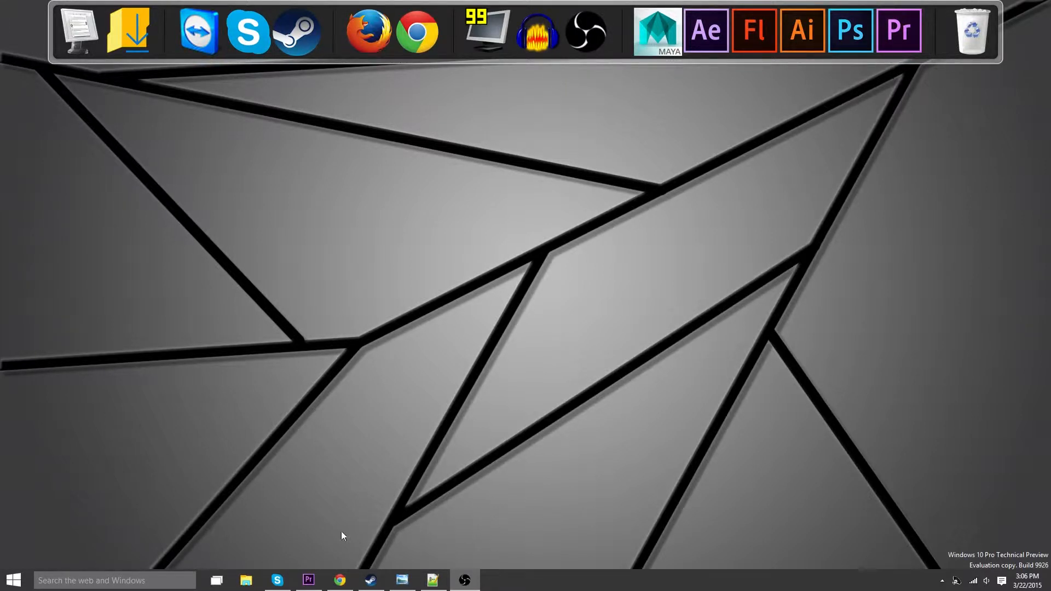
Open the Audacity website from the browser's search results to view its download page, and minimize the browser
click(340, 580)
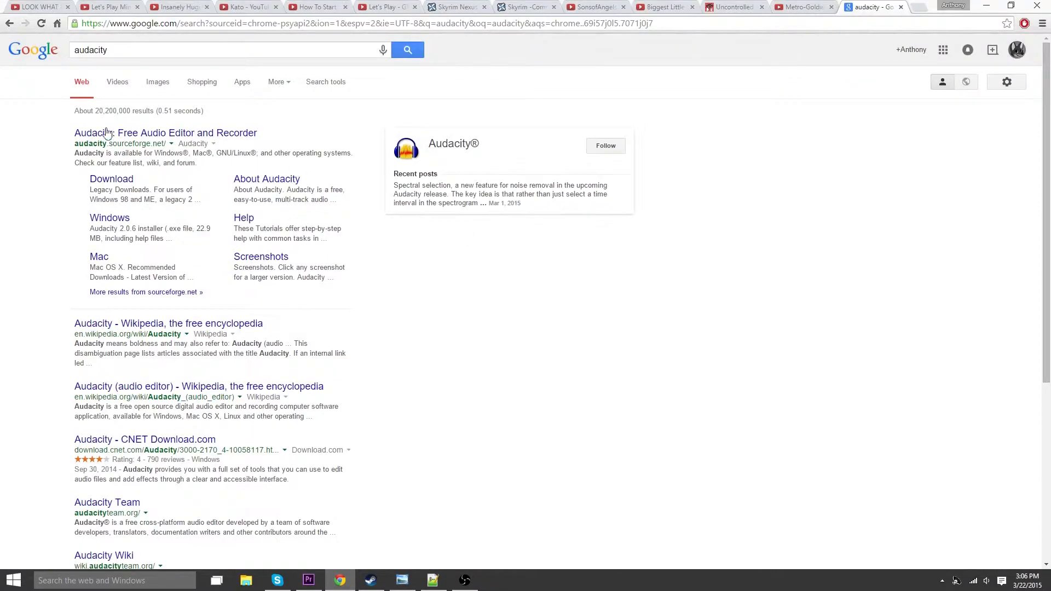
drag(80, 50, 186, 50)
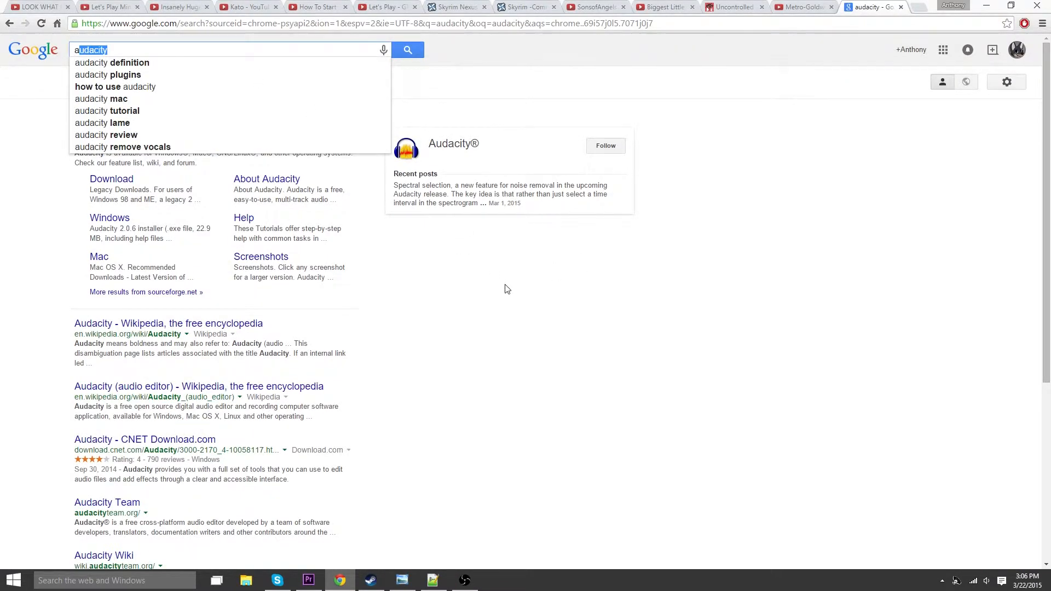
click(190, 143)
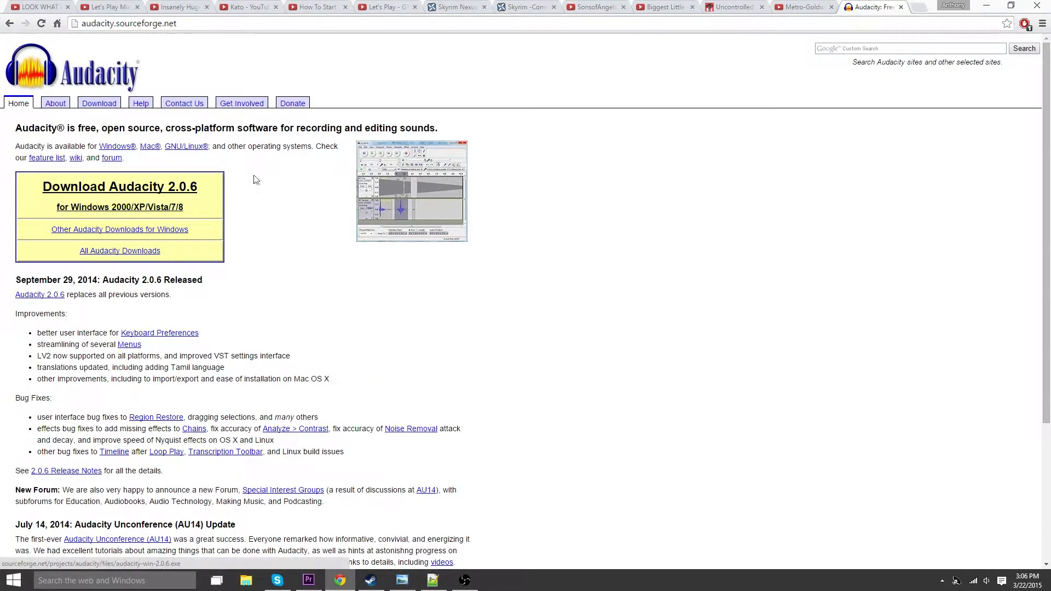
click(987, 7)
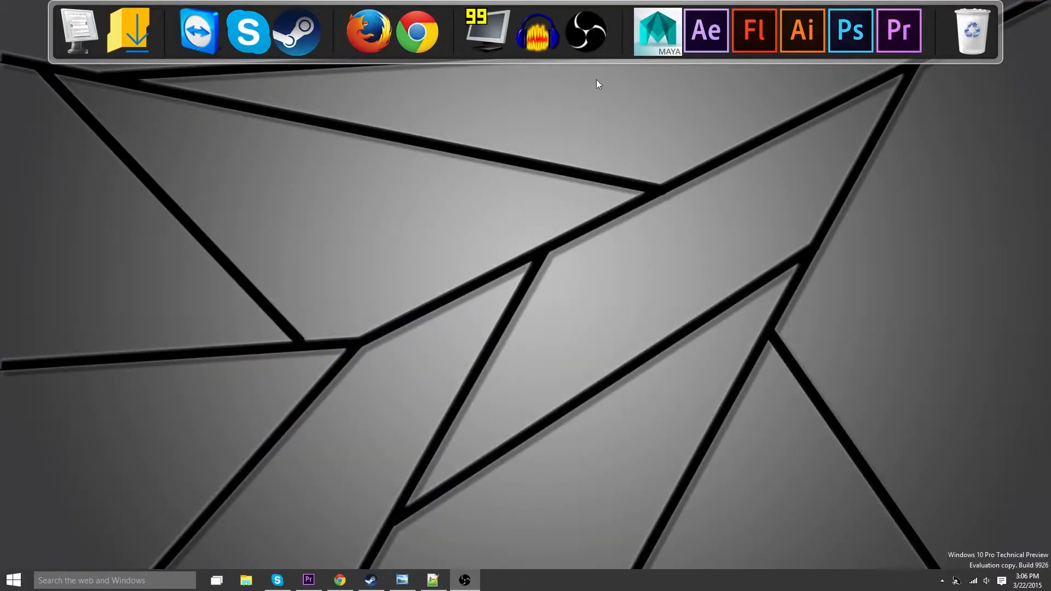
Launch Audacity and record a voice clip about 5 seconds long
click(540, 44)
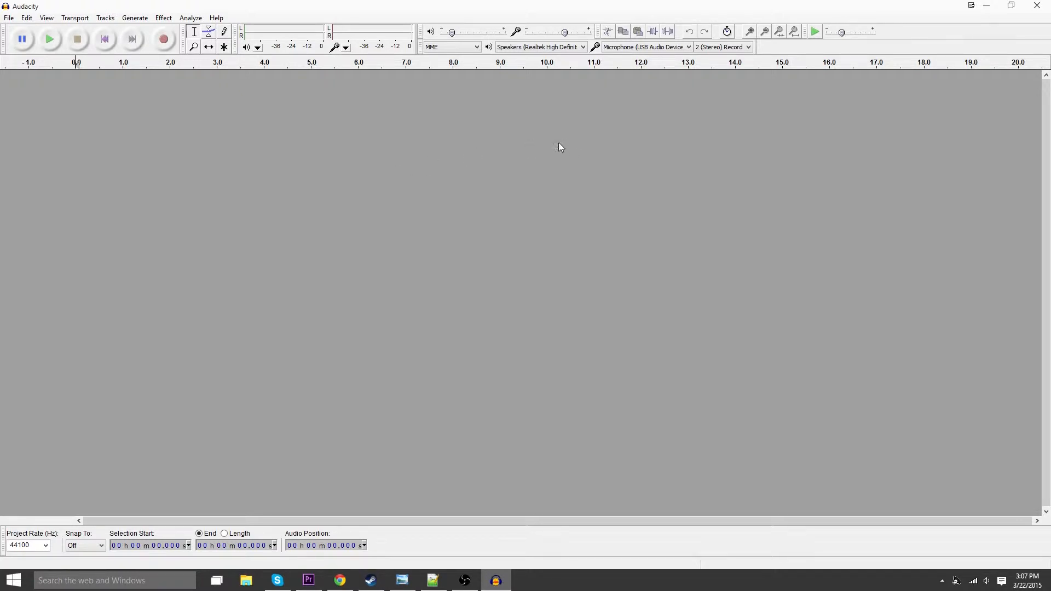
click(164, 39)
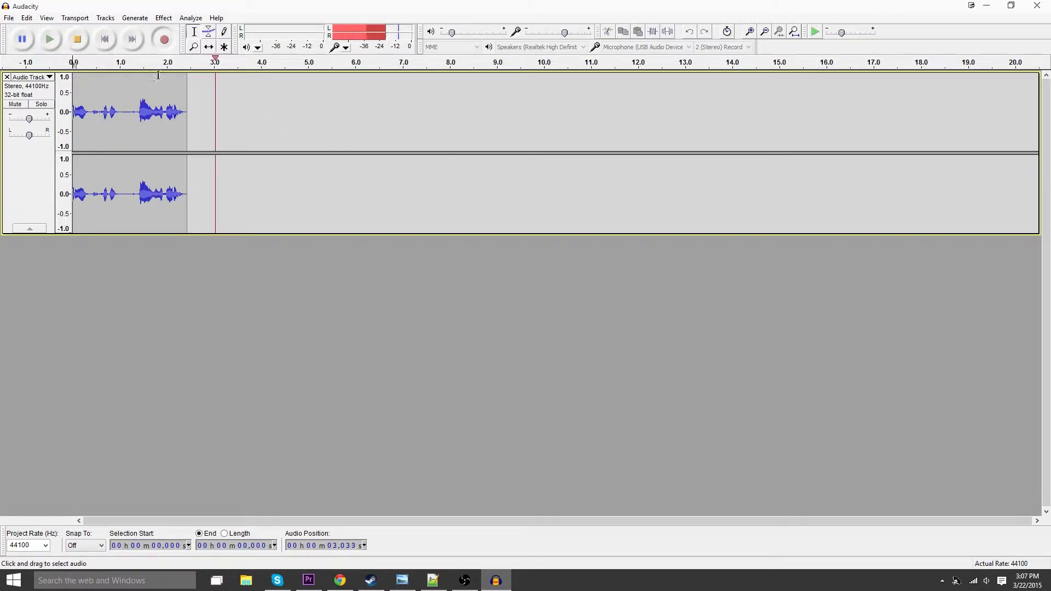
click(73, 44)
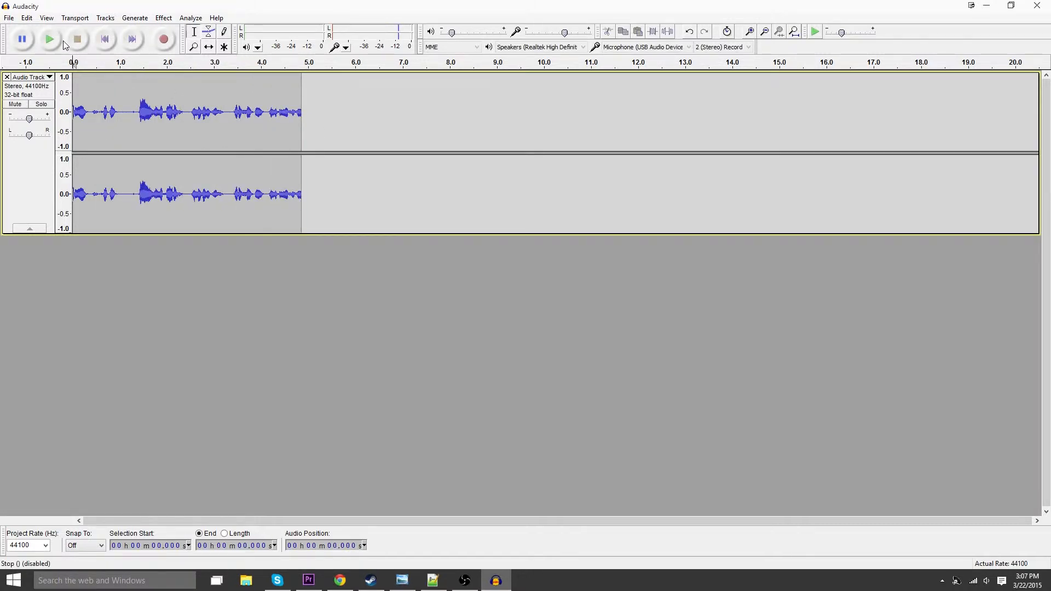
Play back the short voice clip and delete its track
click(50, 39)
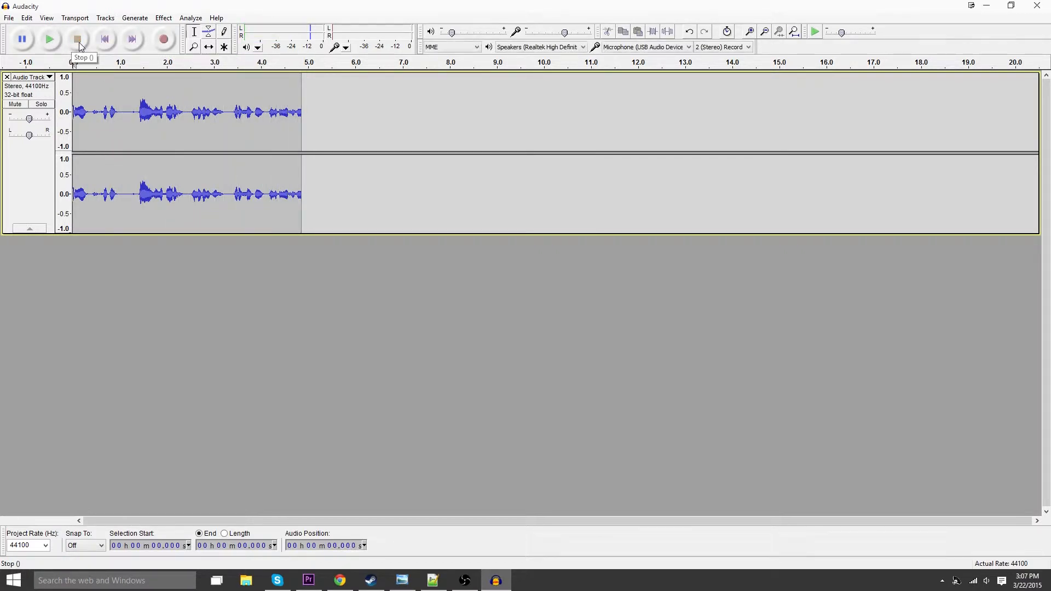
click(6, 77)
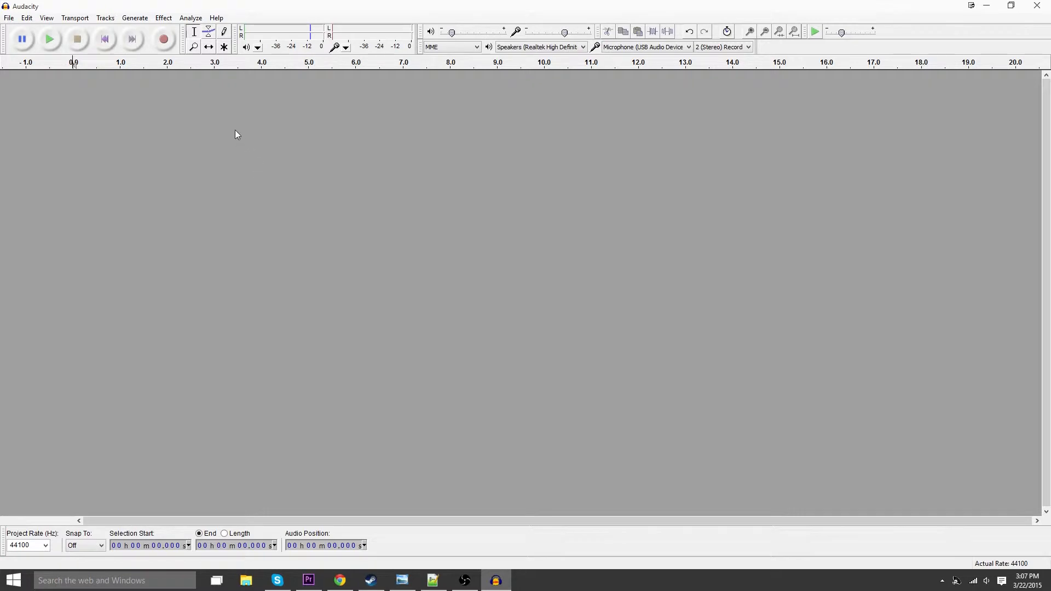
Record a test track while raising the microphone recording volume to maximum and lowering it back to about its former level
click(164, 39)
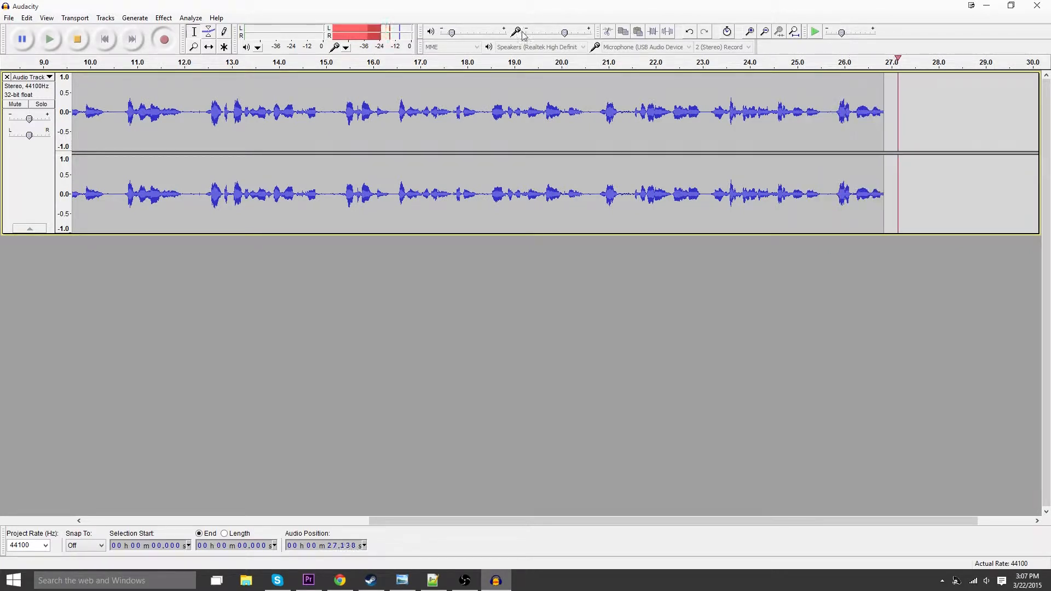
drag(565, 33, 592, 33)
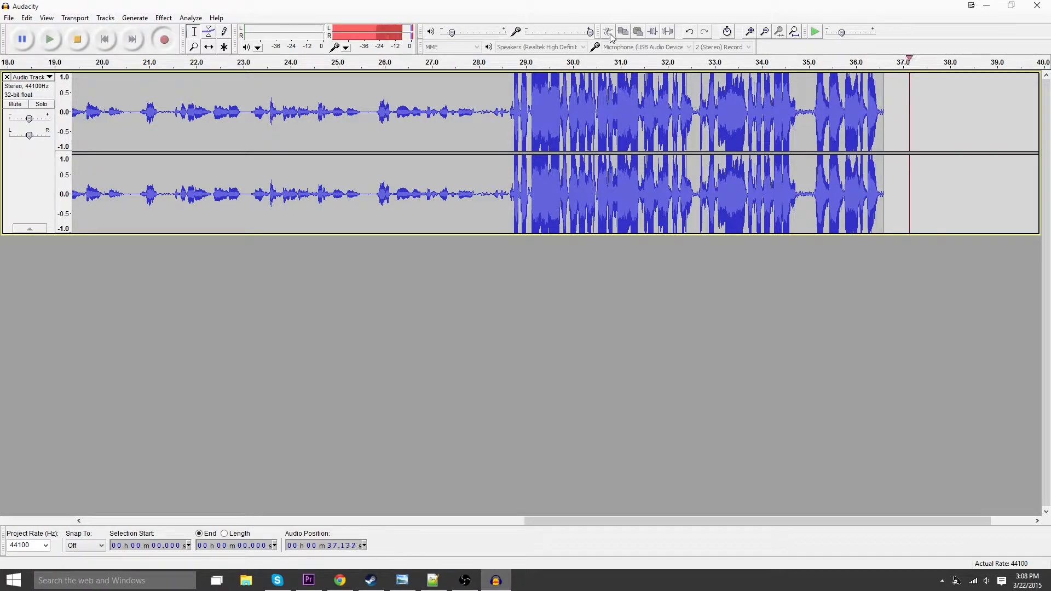
drag(590, 32, 566, 34)
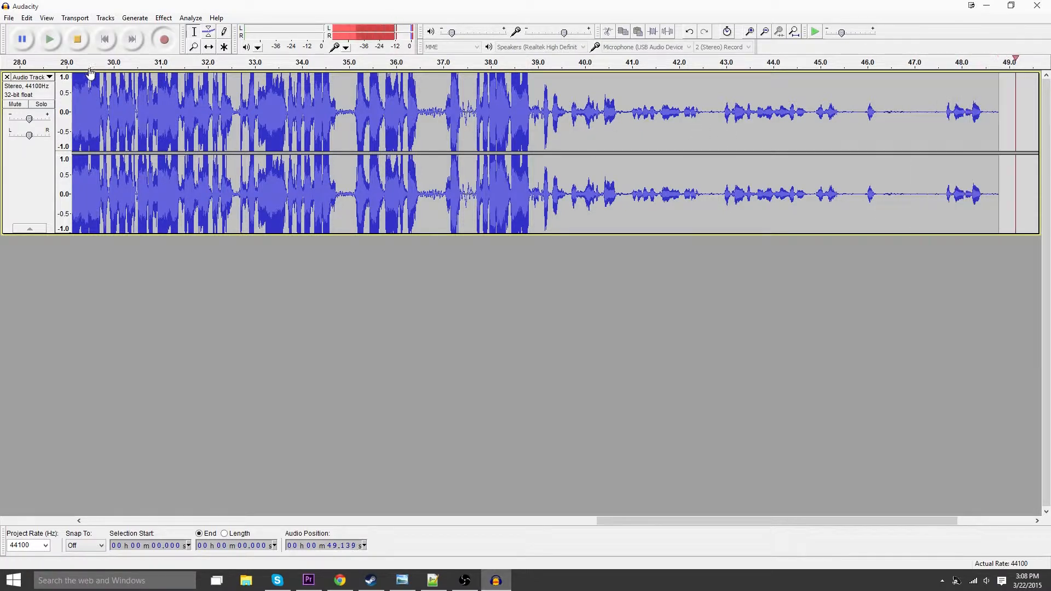
Stop the recording and delete the volume test track
key(space)
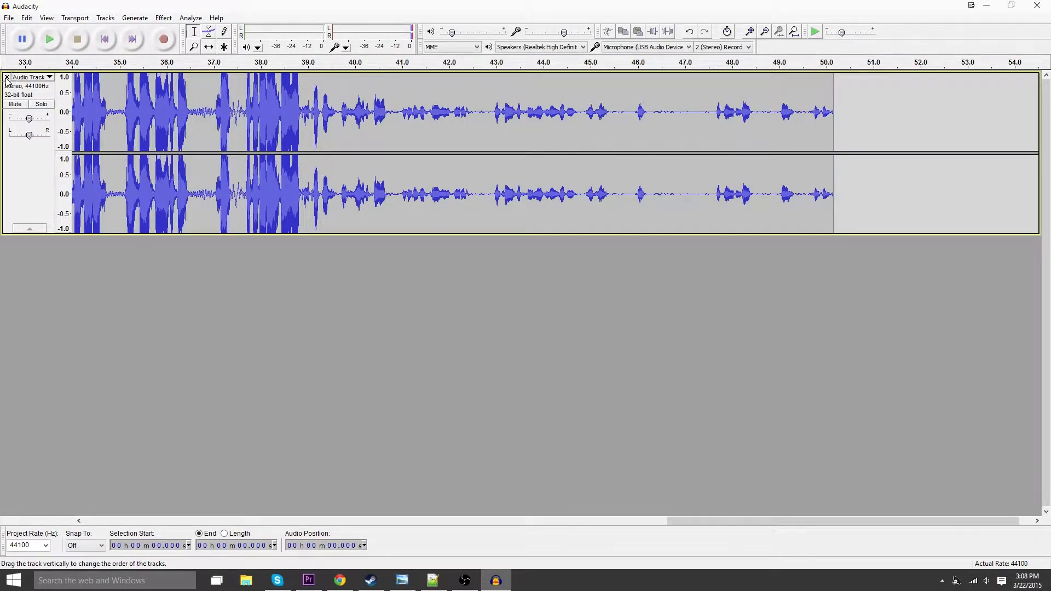
click(7, 77)
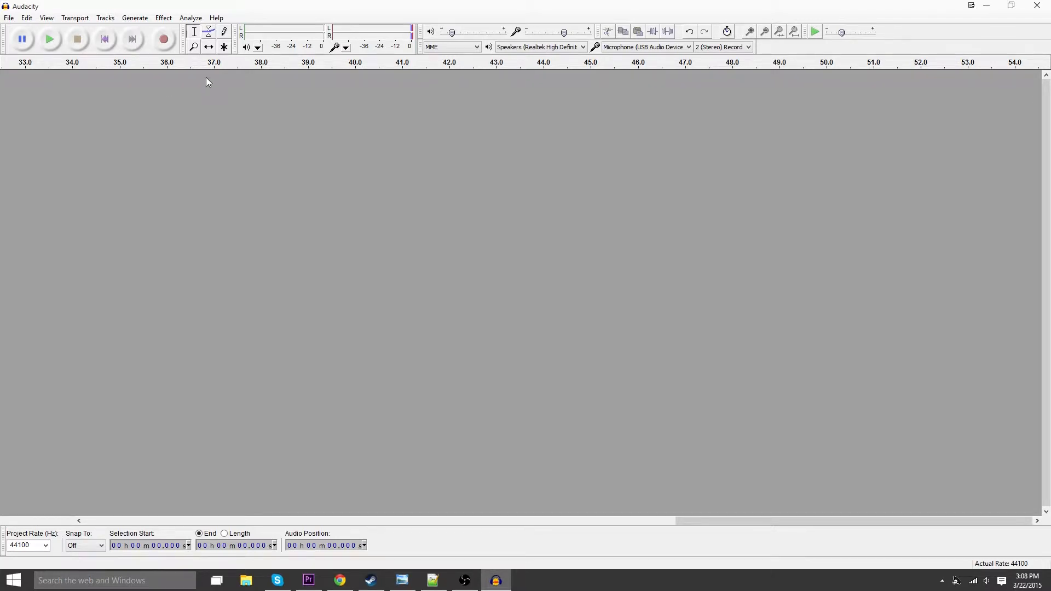
click(165, 40)
drag(276, 13, 498, 129)
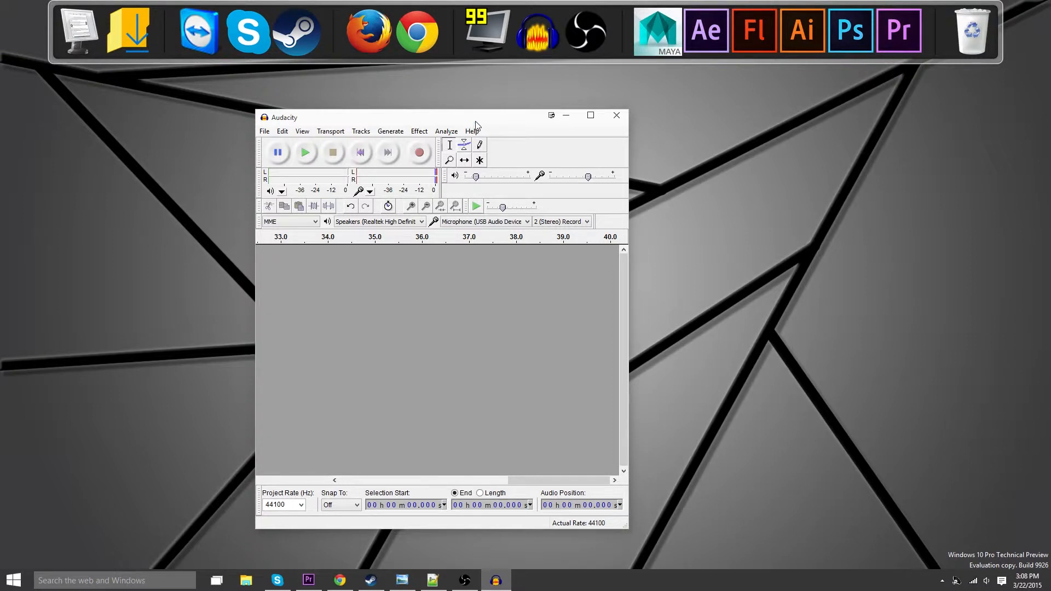
drag(494, 120, 495, 1)
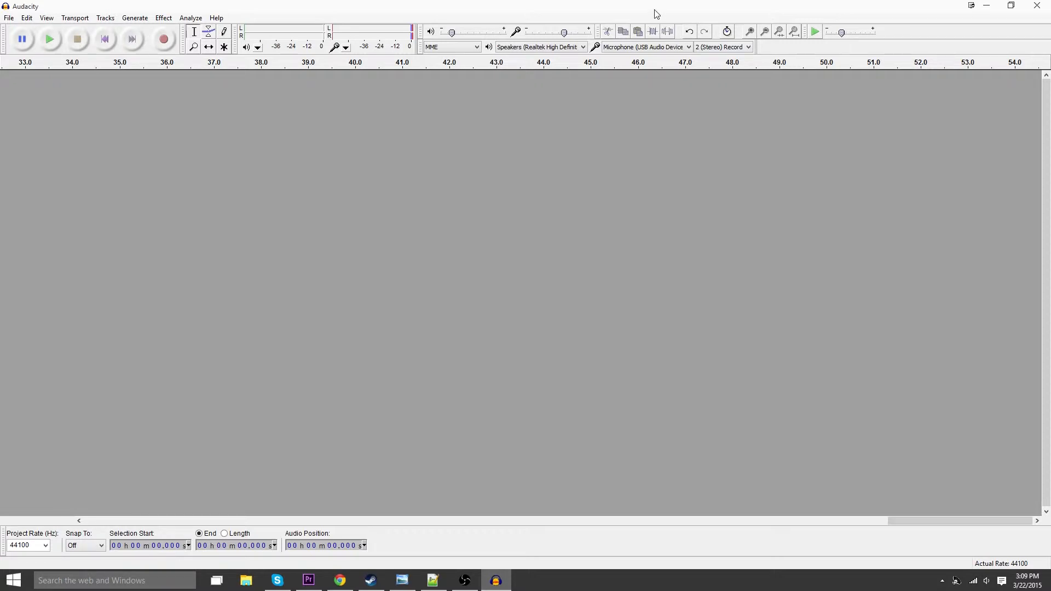
click(985, 7)
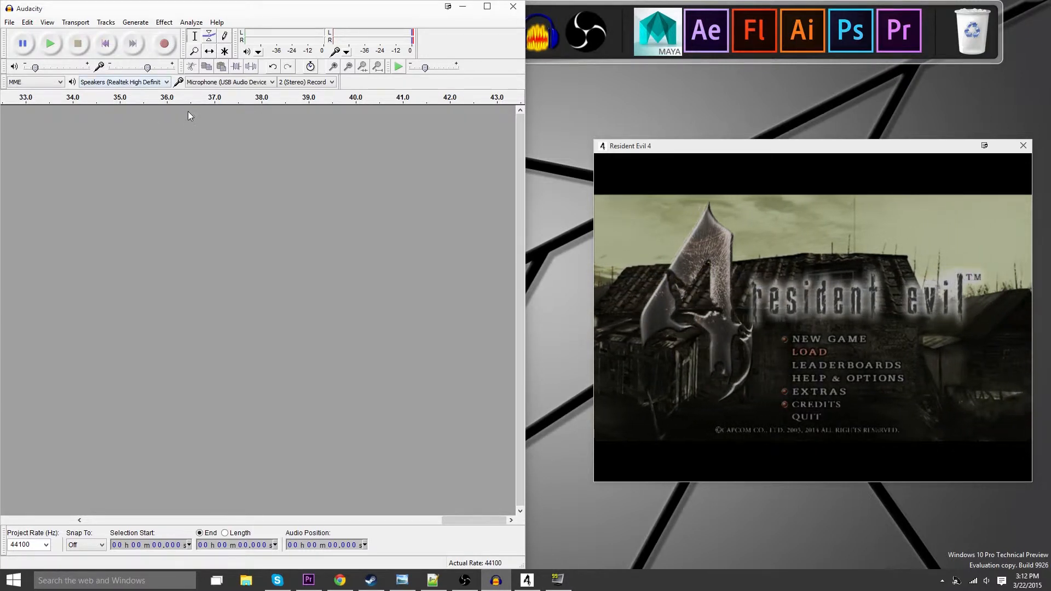
Record a voice track alongside the Resident Evil 4 window and open the game's Help & Options menu
click(166, 48)
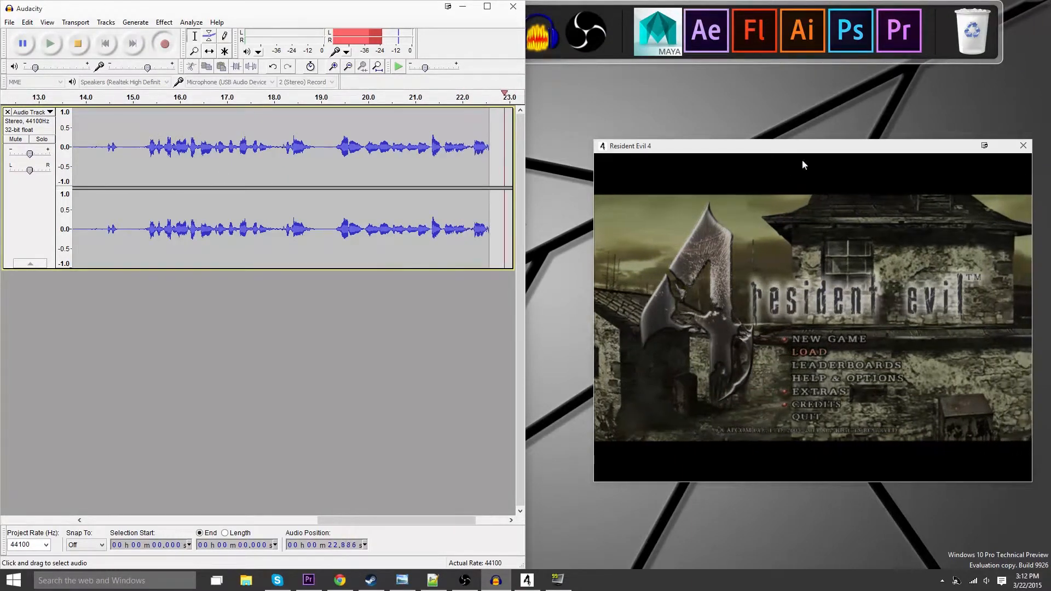
click(666, 201)
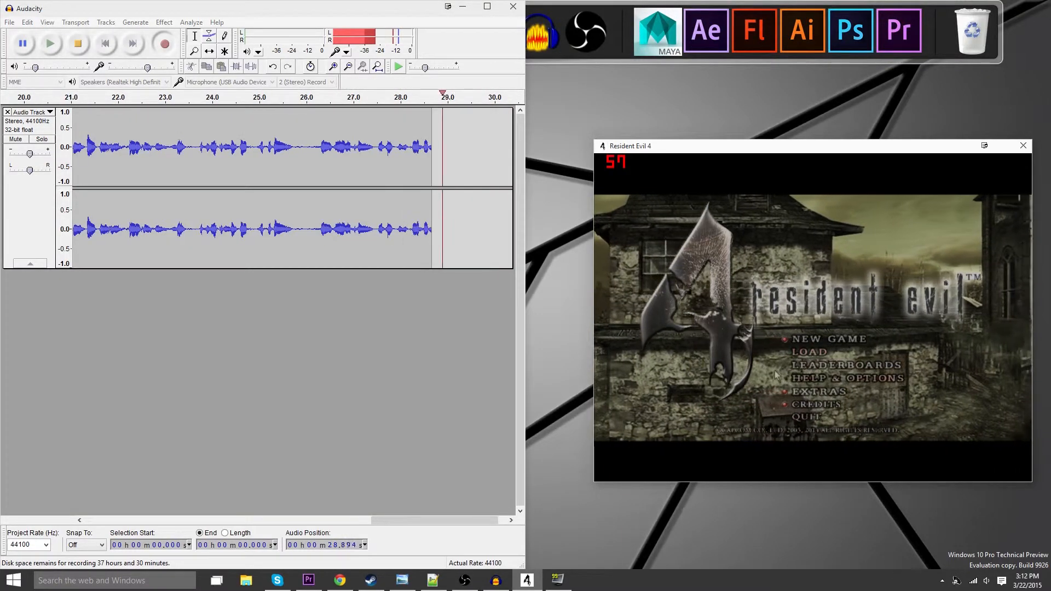
click(836, 378)
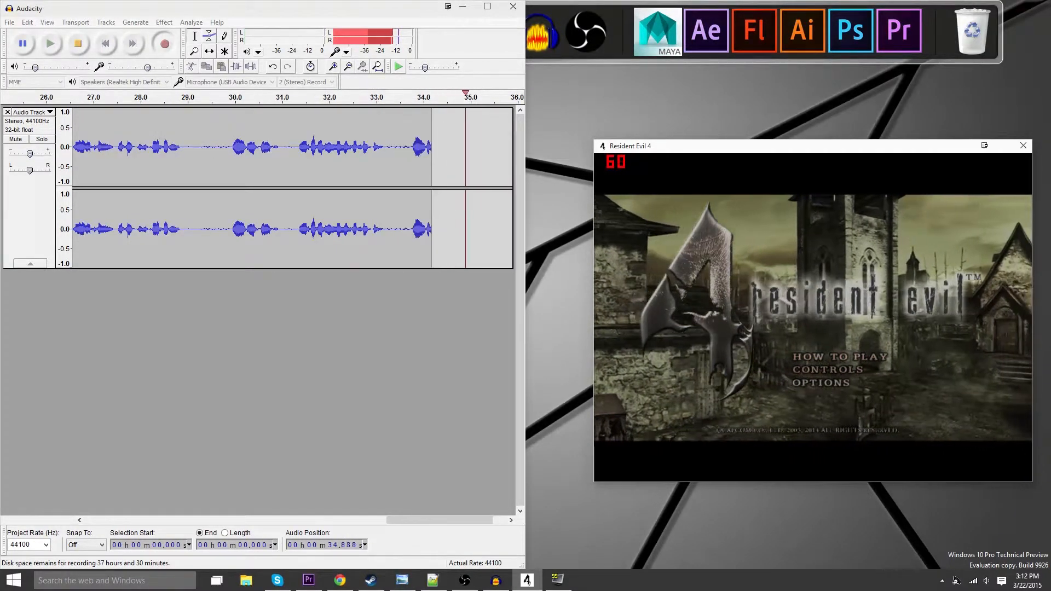
key(Down)
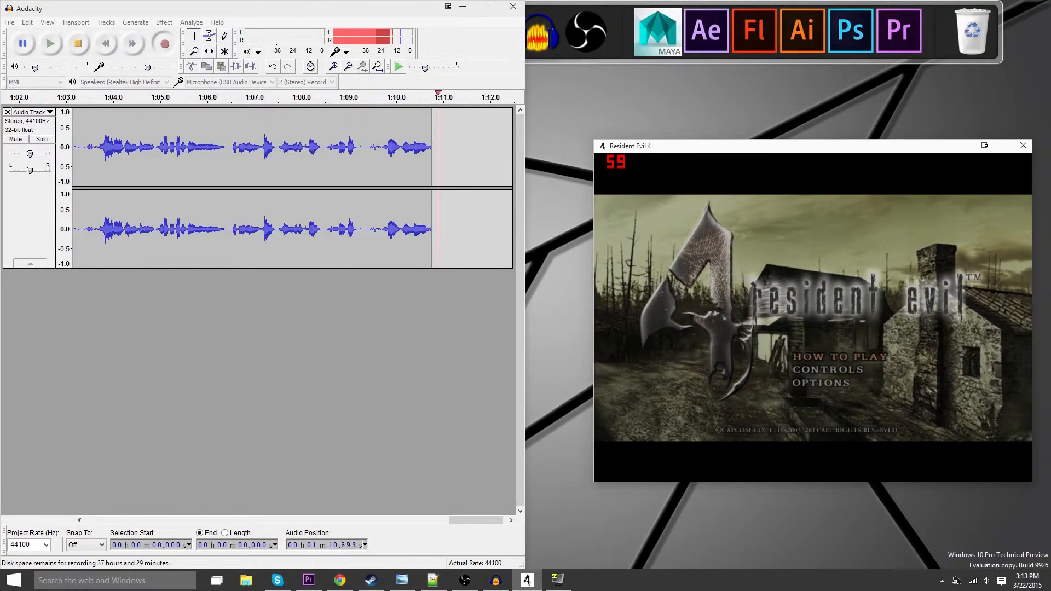
key(Down)
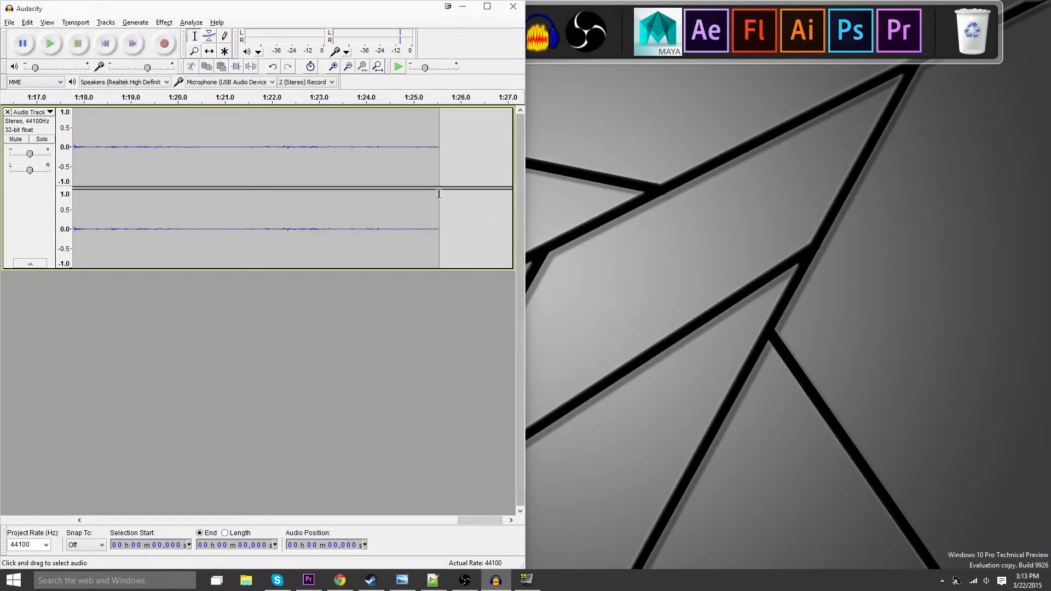
Maximize the Audacity window and play the quiet opening seconds of the recorded track to listen for background noise
click(487, 6)
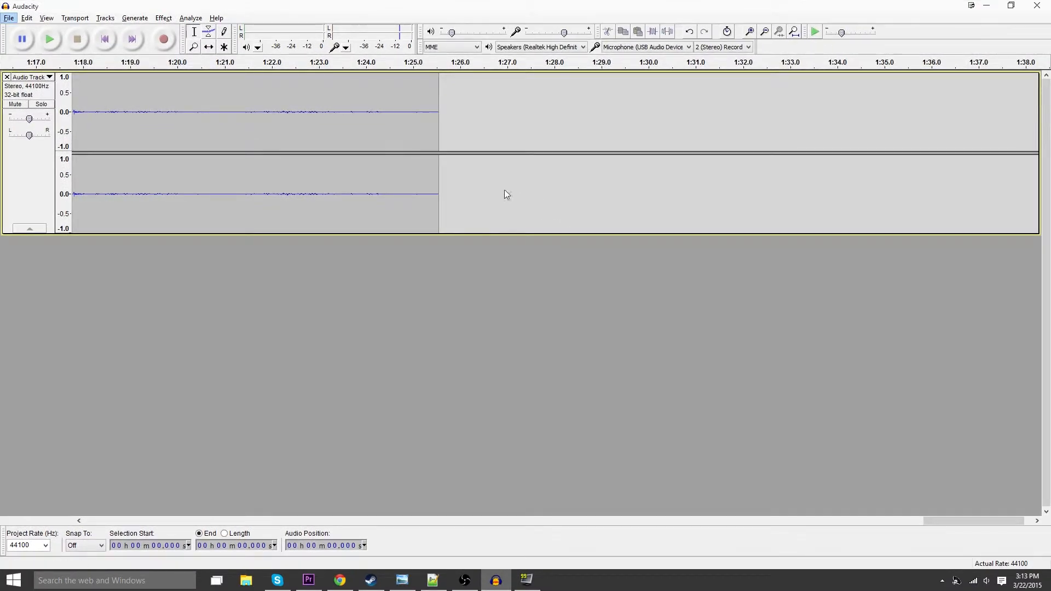
click(366, 191)
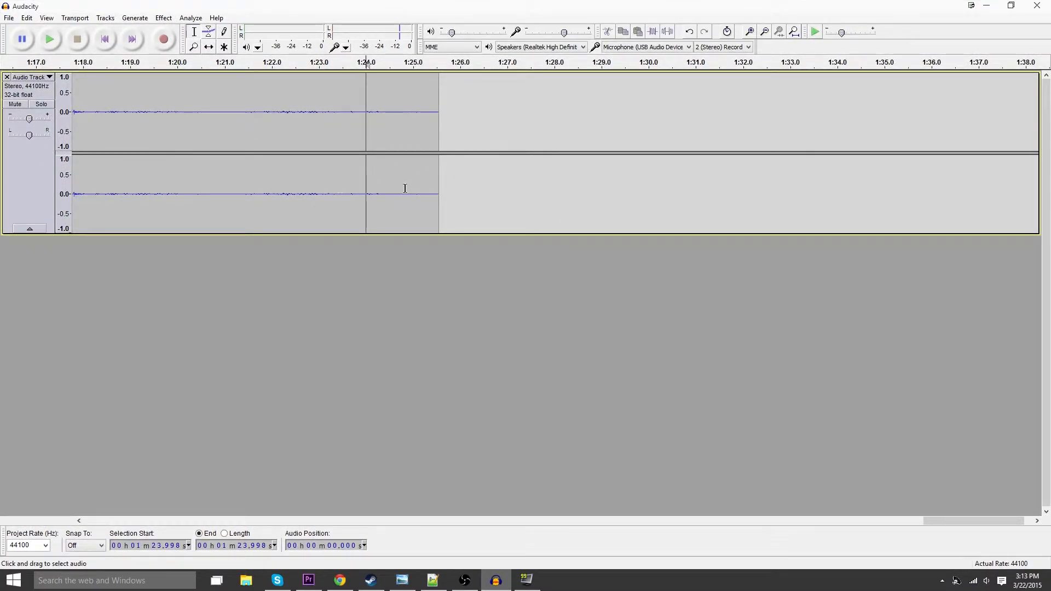
scroll(405, 188, down, 2)
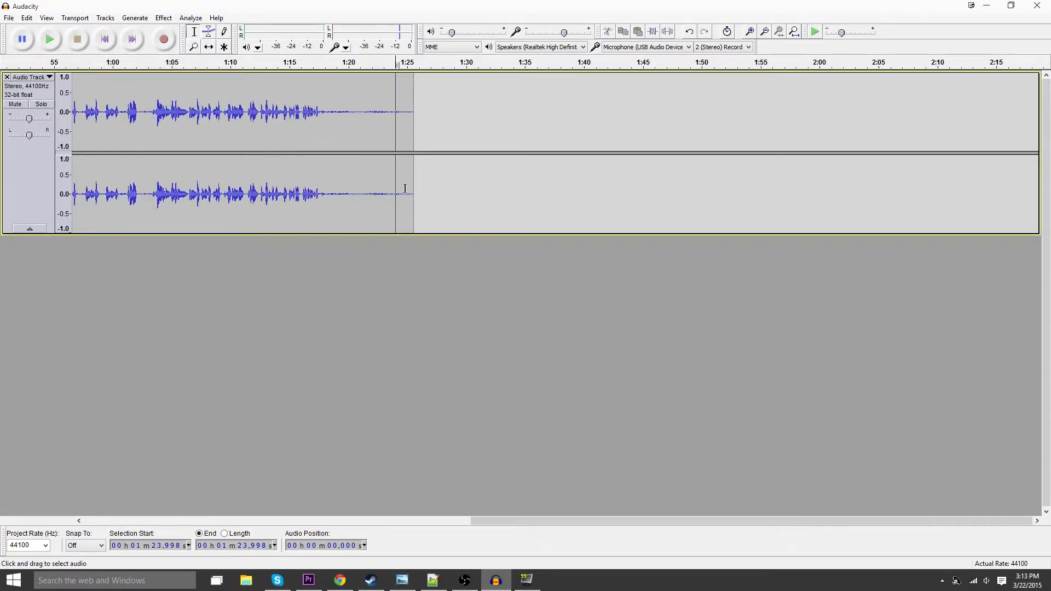
scroll(405, 188, down, 1)
drag(545, 520, 405, 521)
click(92, 120)
scroll(94, 121, up, 3)
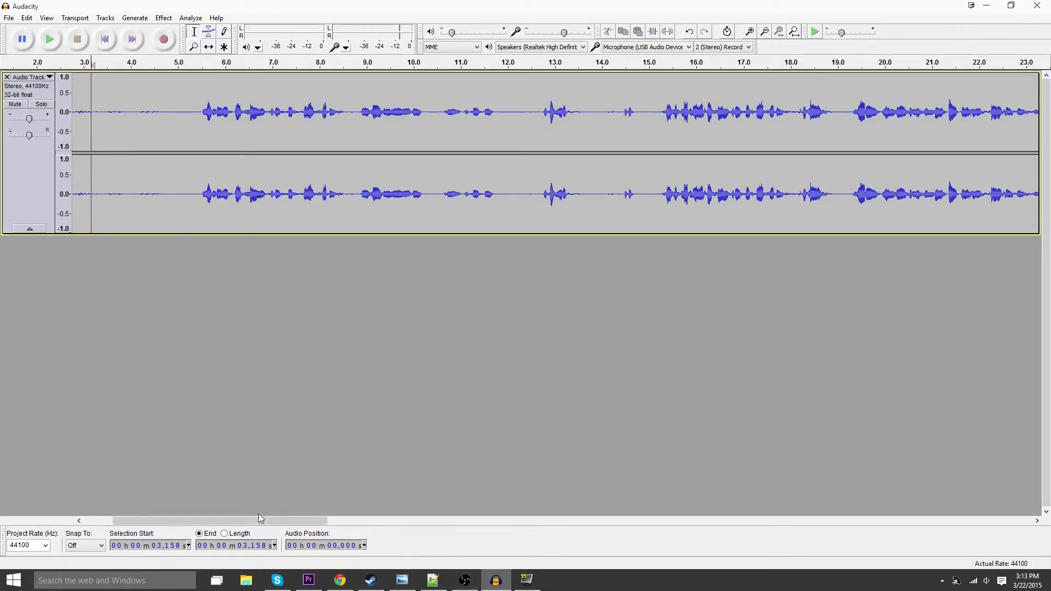
drag(260, 518, 92, 515)
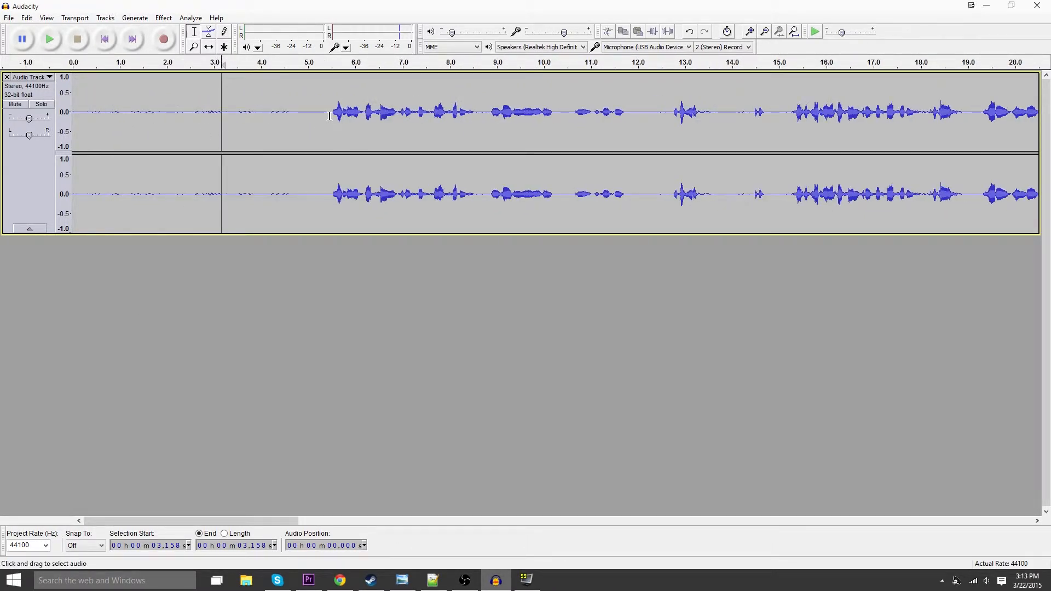
click(80, 115)
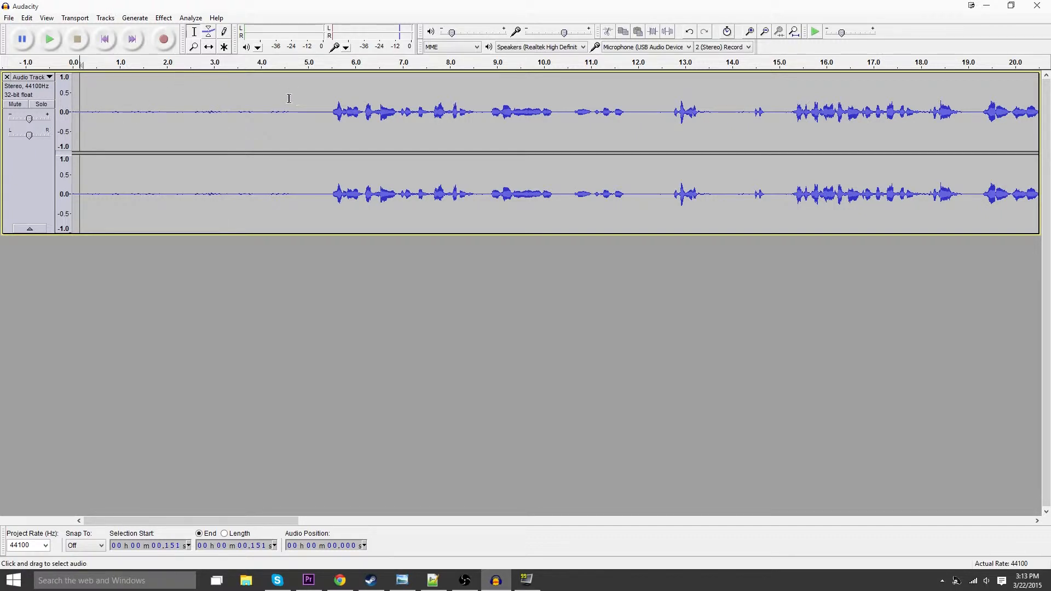
key(space)
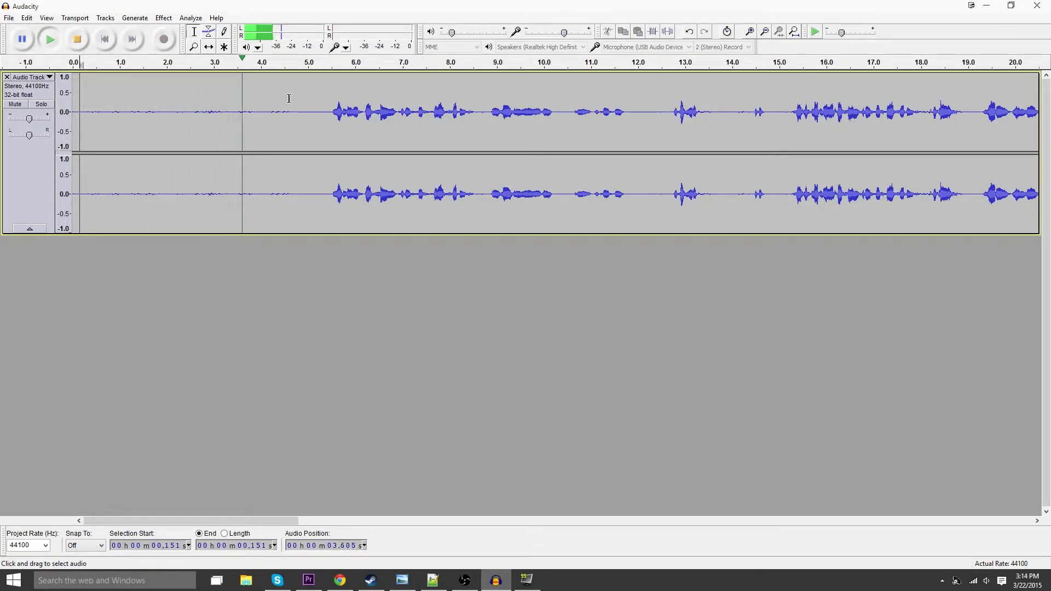
key(space)
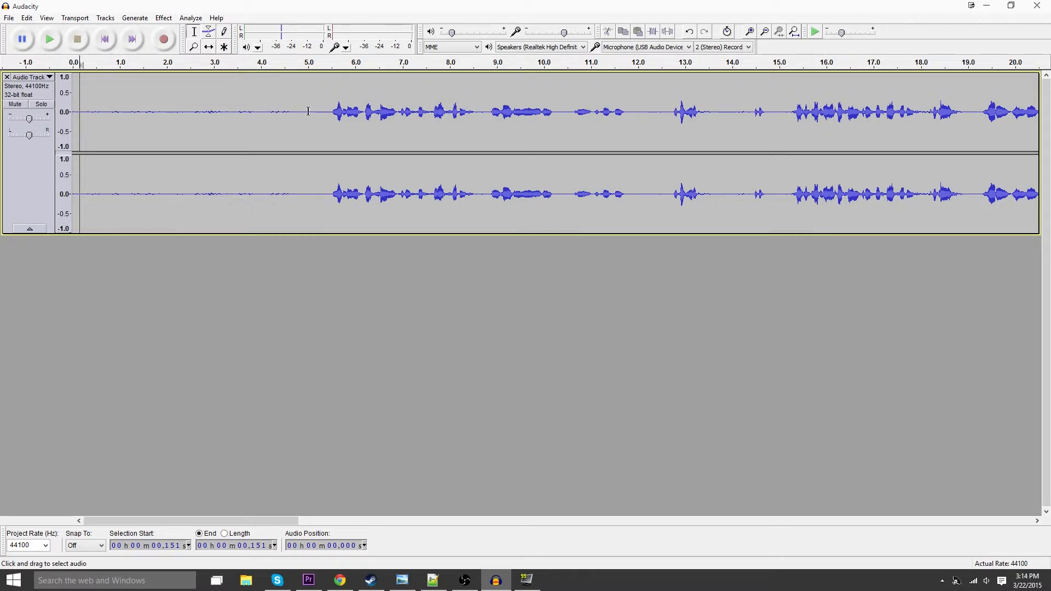
Select the first 5 seconds or so of the track and capture them as the noise profile in Noise Removal
drag(308, 111, 72, 112)
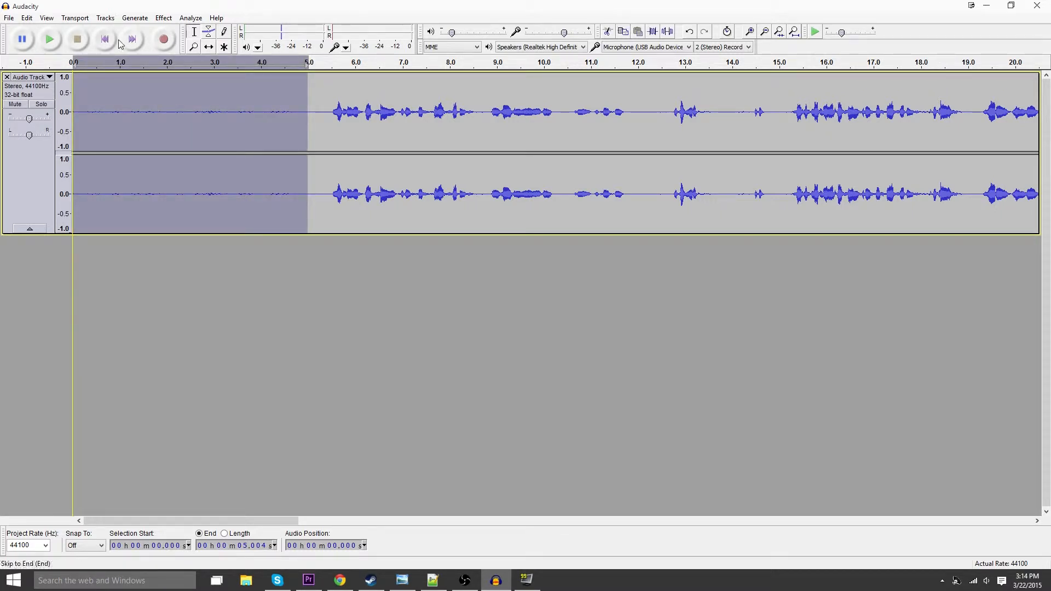
click(164, 18)
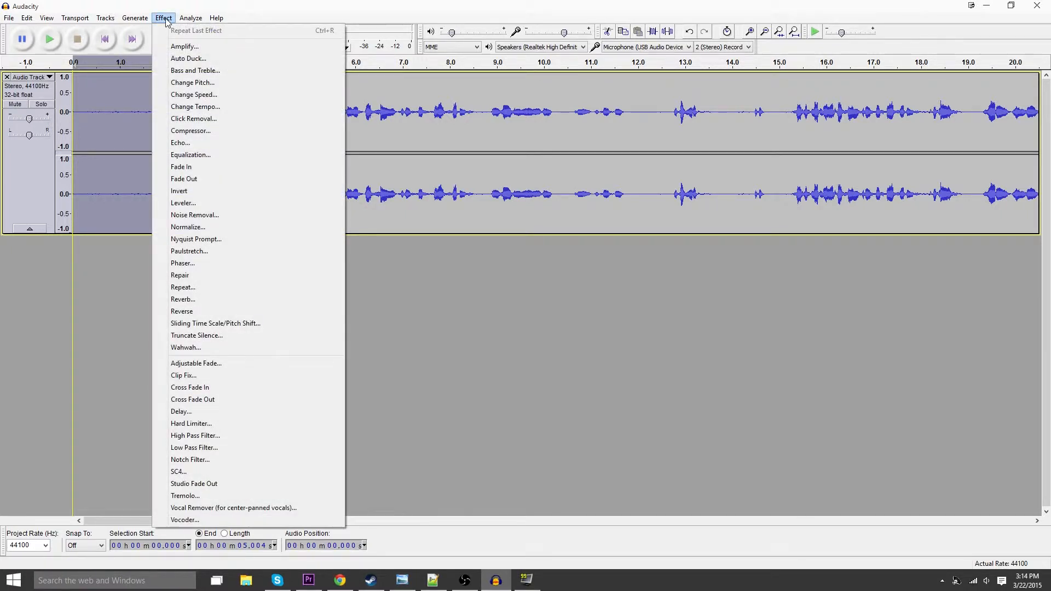
click(222, 217)
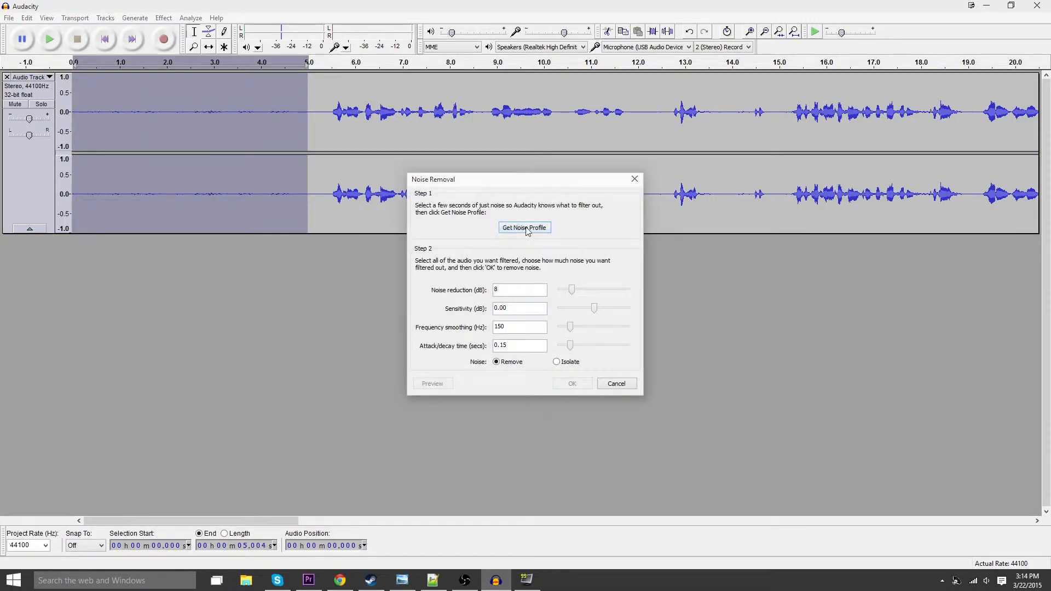
click(527, 229)
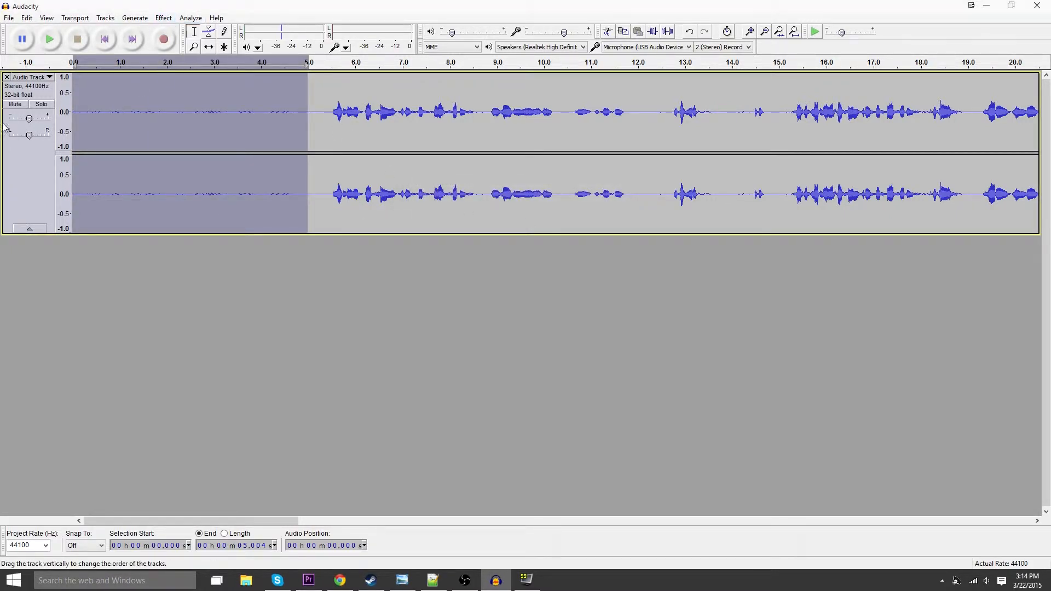
Apply Noise Removal to the entire track with 8 dB noise reduction, 0.00 sensitivity, 150 Hz frequency smoothing and 0.15 seconds attack/decay time
click(34, 164)
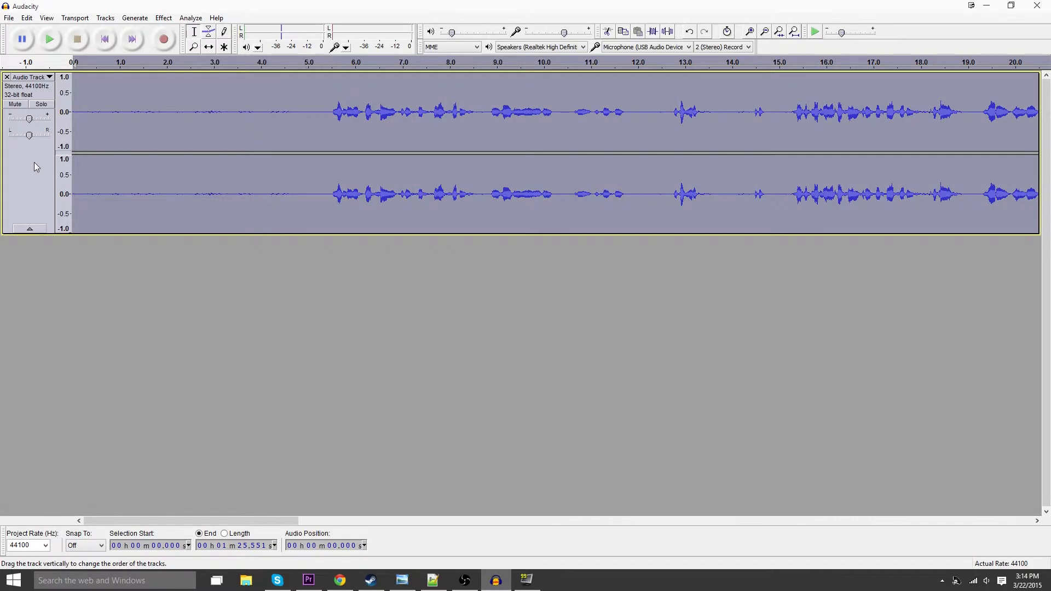
click(167, 217)
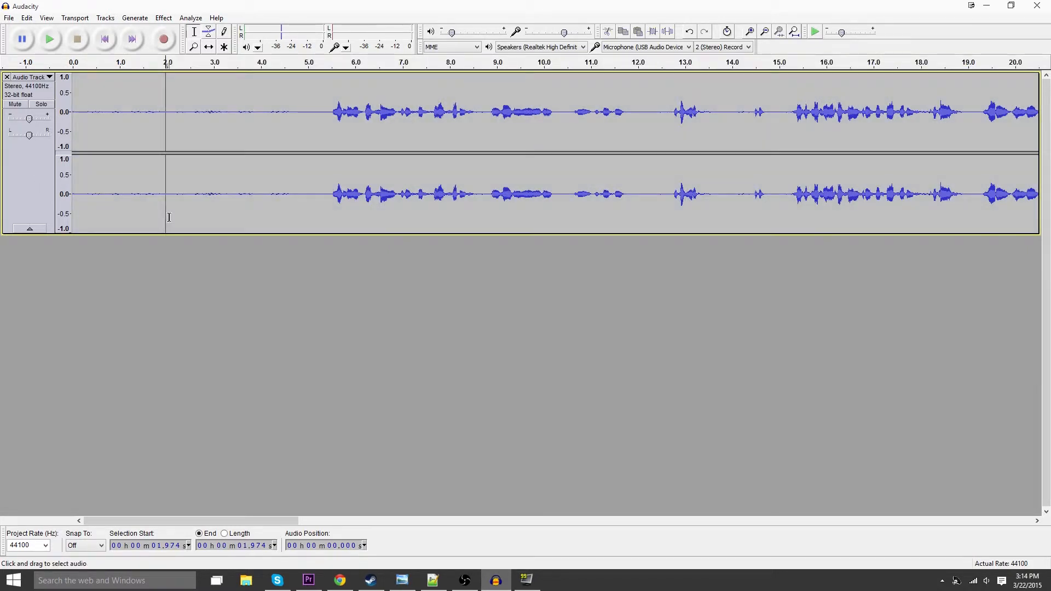
key(ctrl+a)
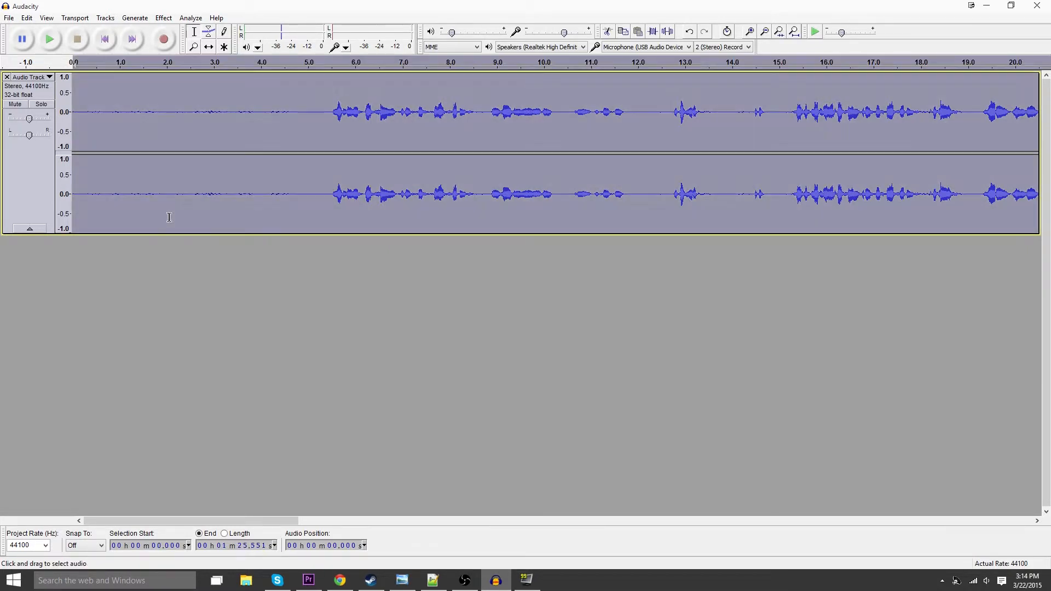
click(171, 16)
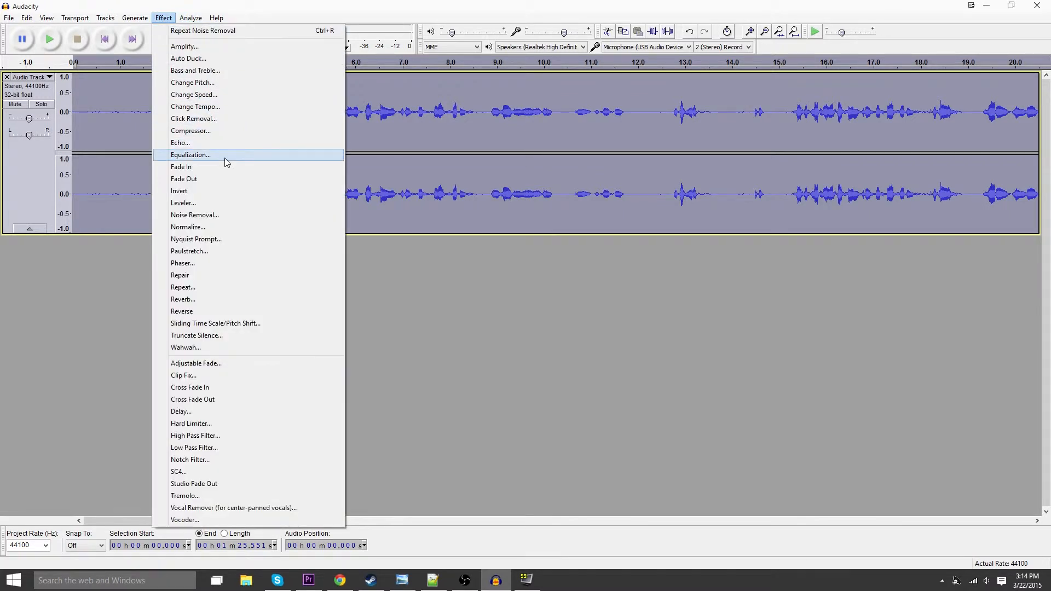
click(253, 215)
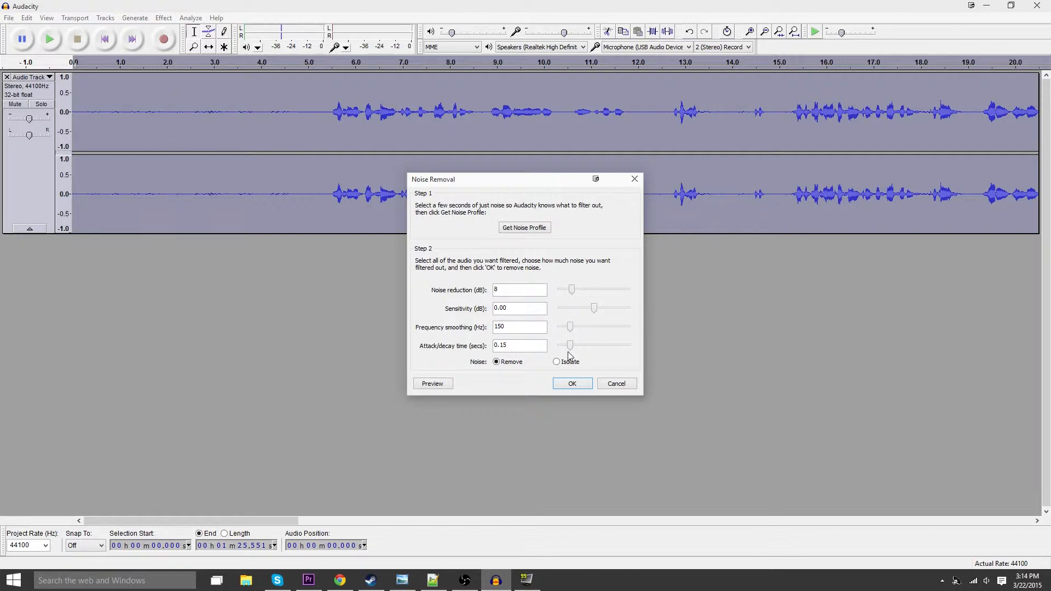
click(572, 384)
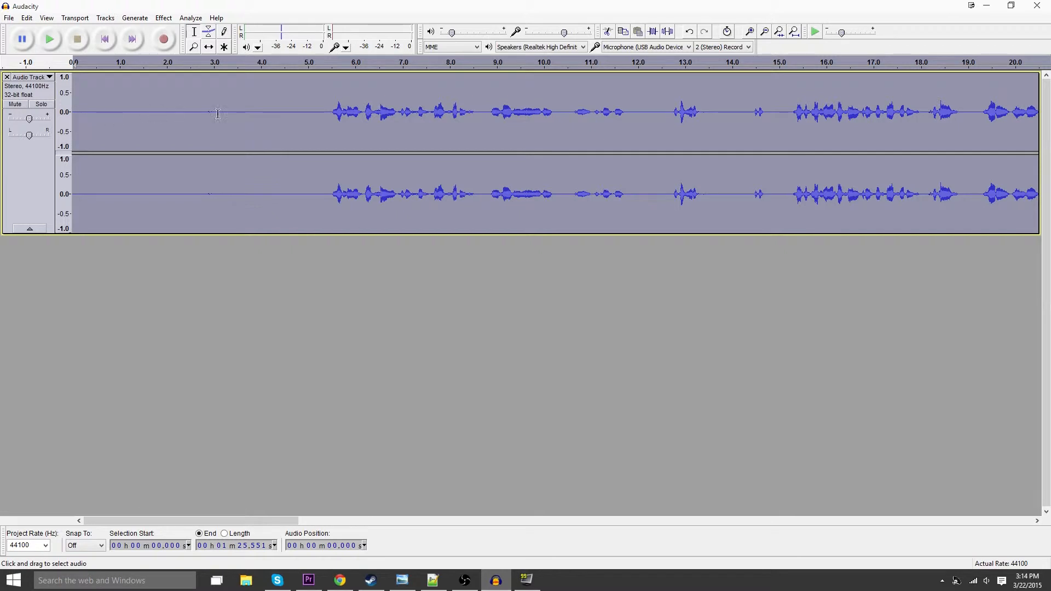
Play a few seconds of the voice from about 5.5 seconds to check the cleaned sound
click(330, 113)
key(space)
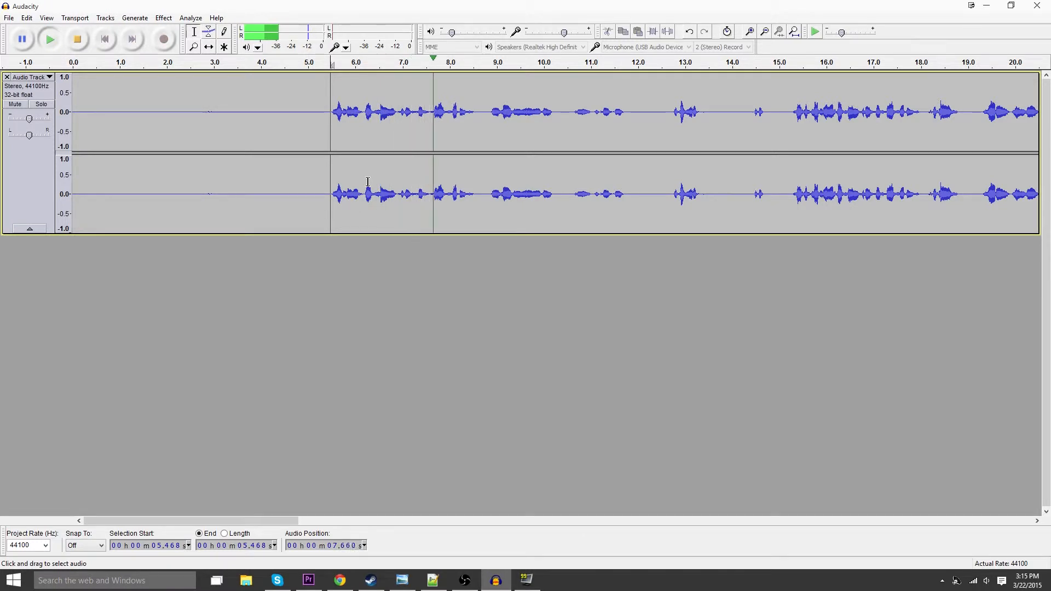
key(space)
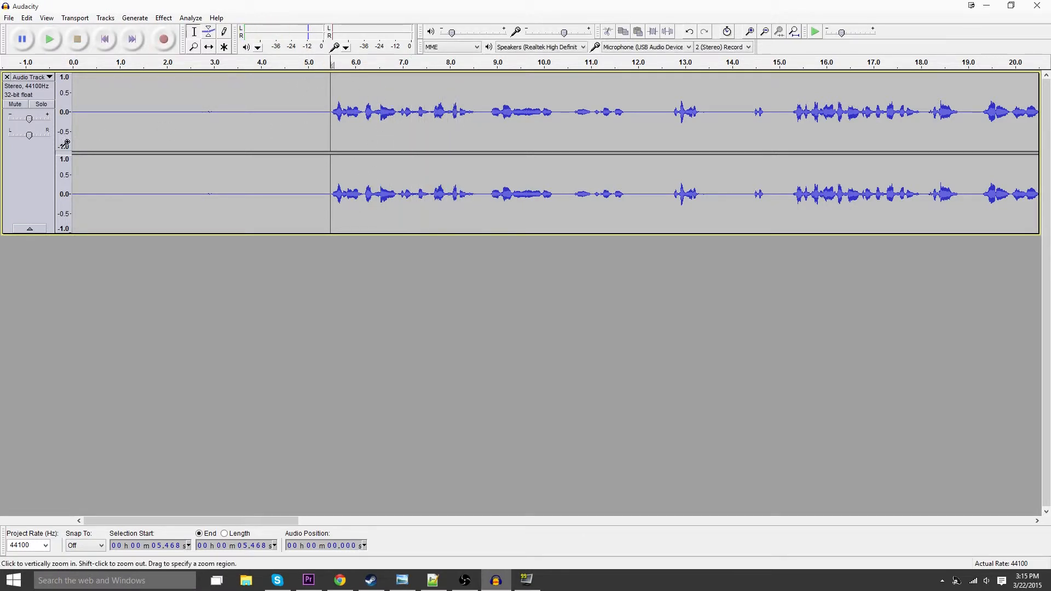
Apply Equalization with the Bass Boost curve to the entire track
key(ctrl+a)
click(163, 18)
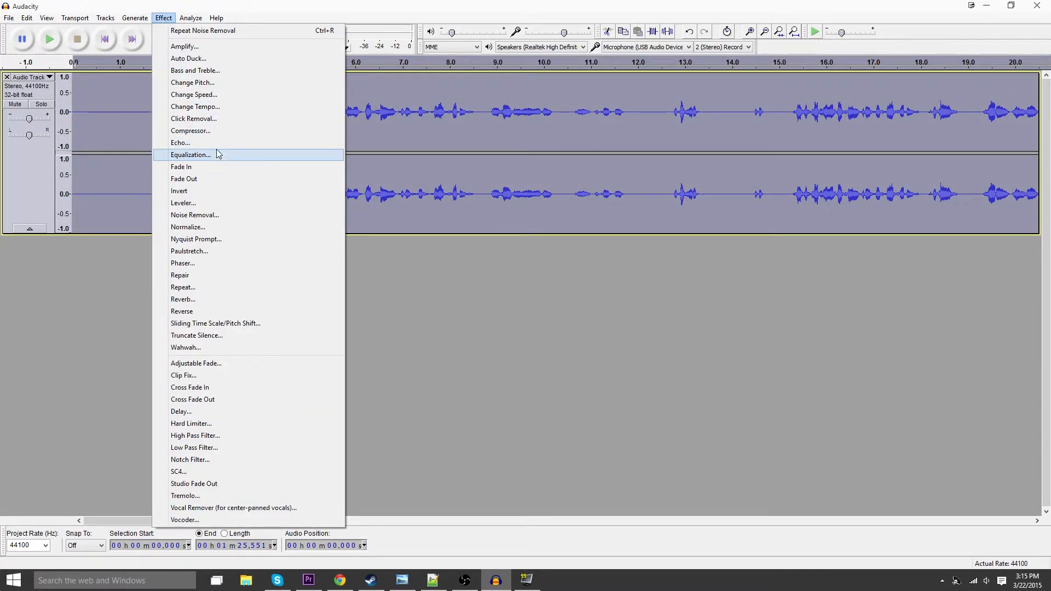
click(211, 157)
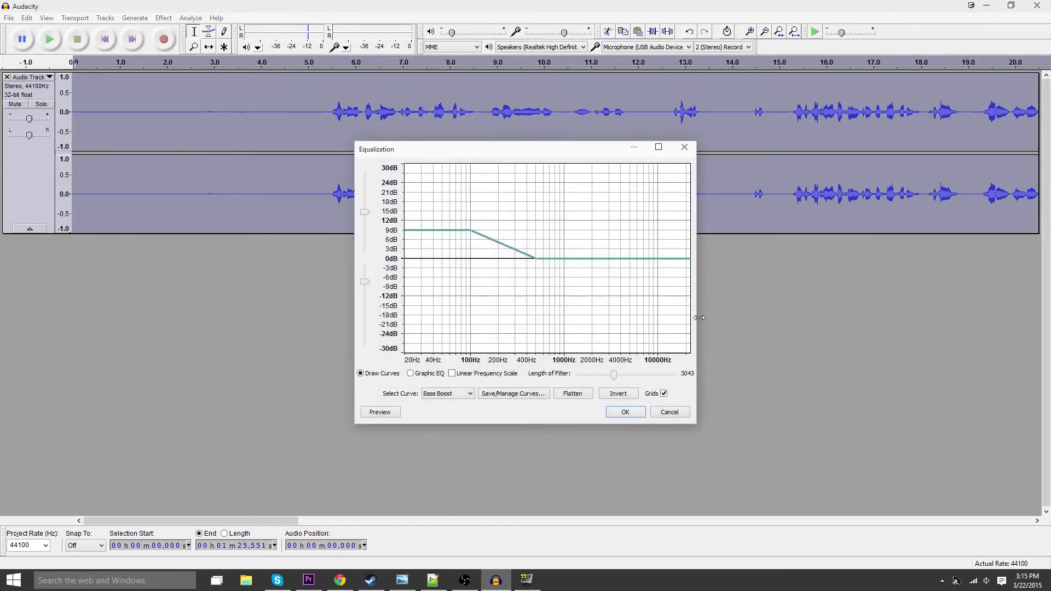
click(625, 412)
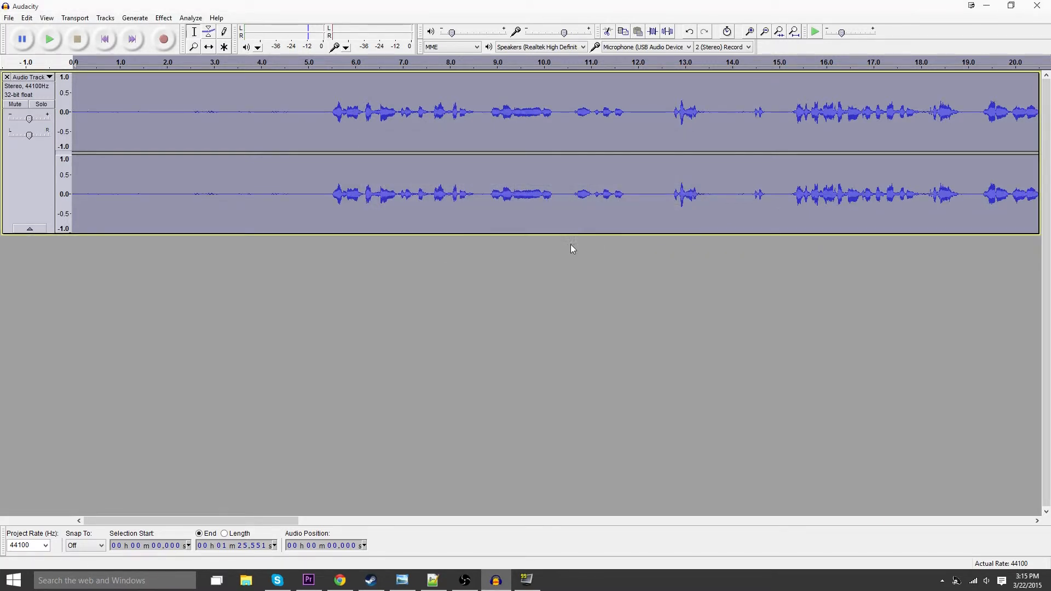
Normalize the entire track to a maximum amplitude of -1.0 dB with DC offset removal
click(164, 19)
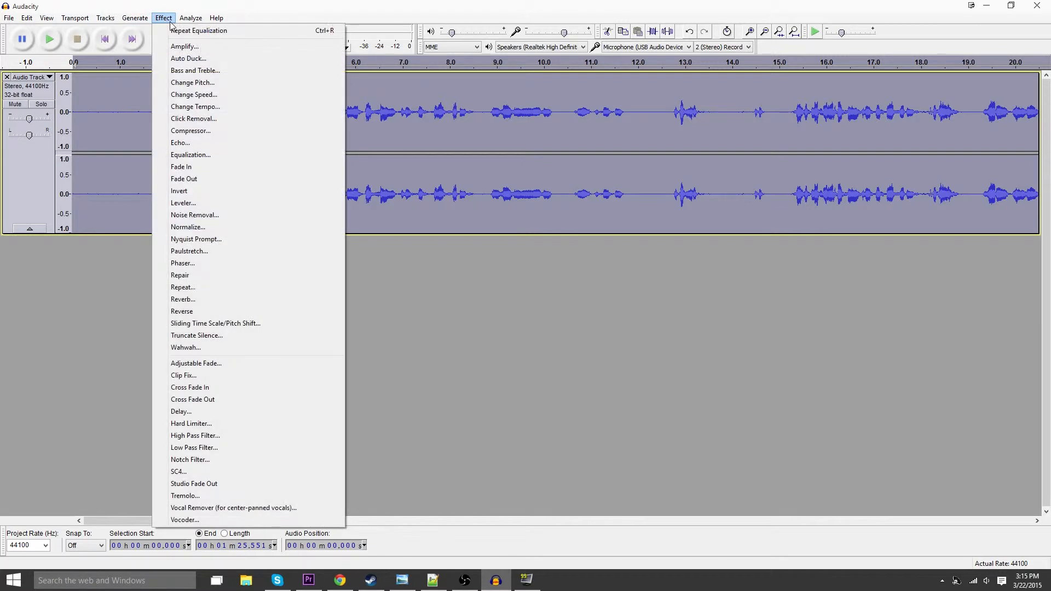
click(185, 228)
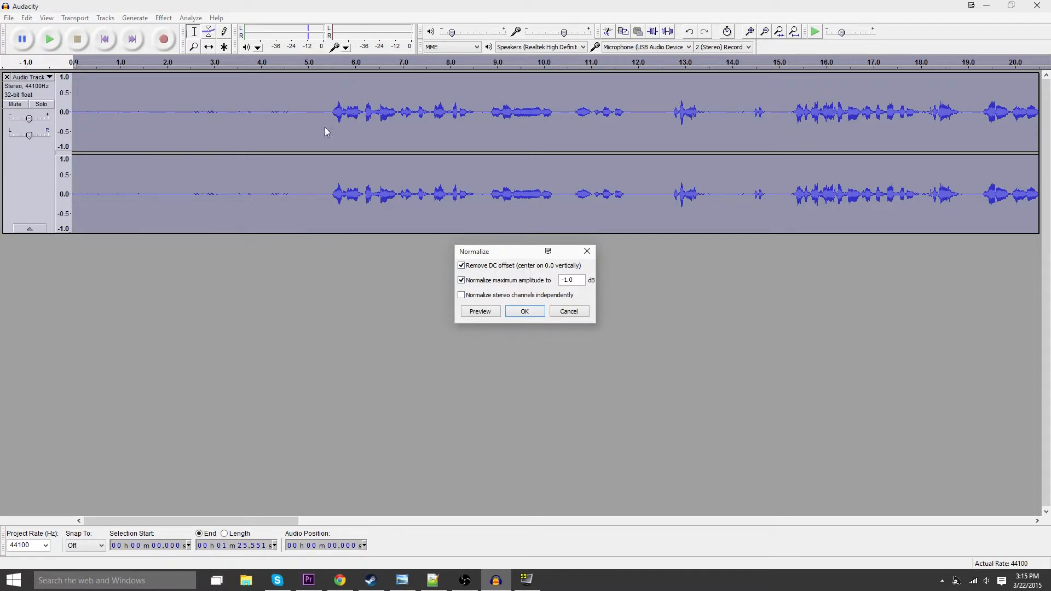
click(526, 311)
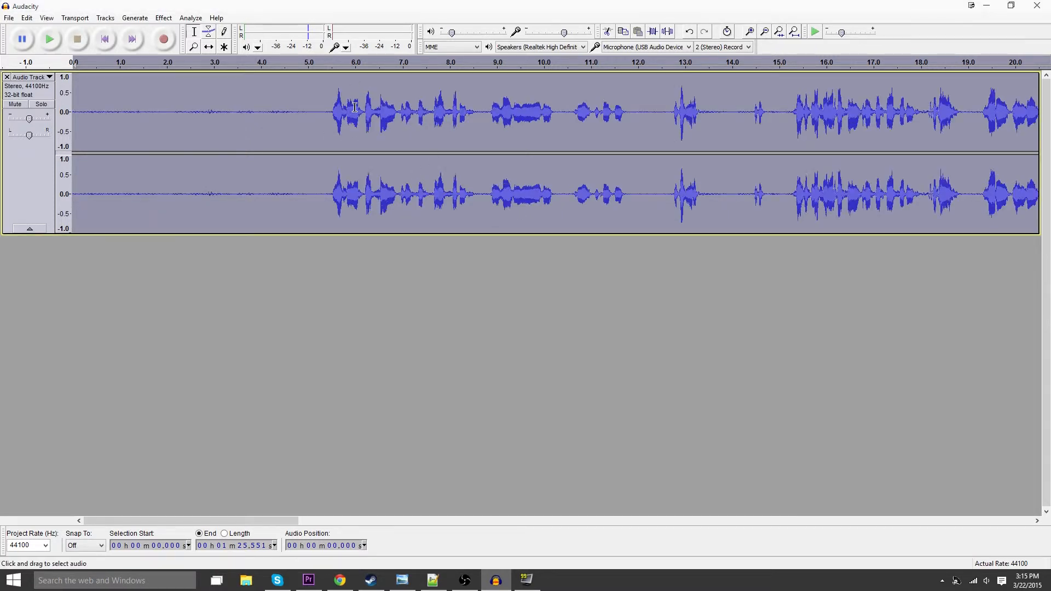
Play part of the quiet opening and capture the first 5 seconds or so as a new noise profile in Noise Removal
click(157, 114)
key(space)
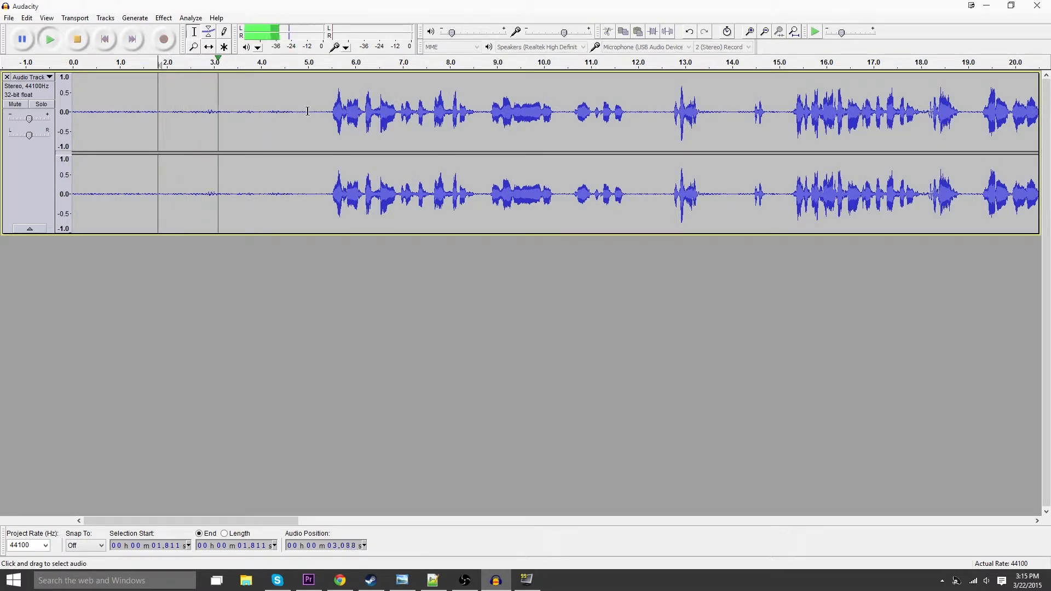
drag(311, 113, 73, 114)
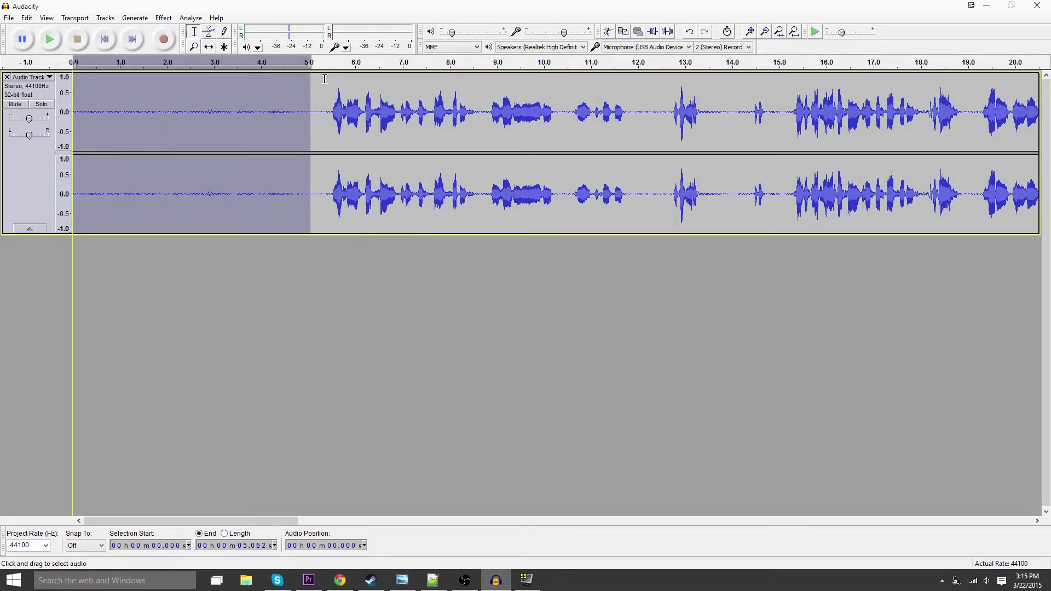
click(163, 20)
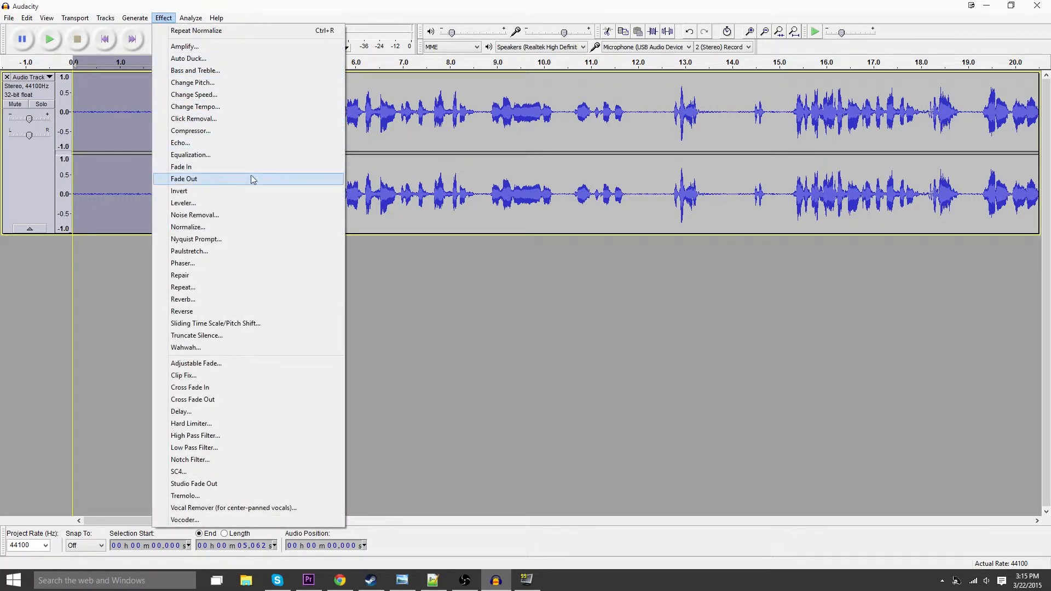
click(245, 215)
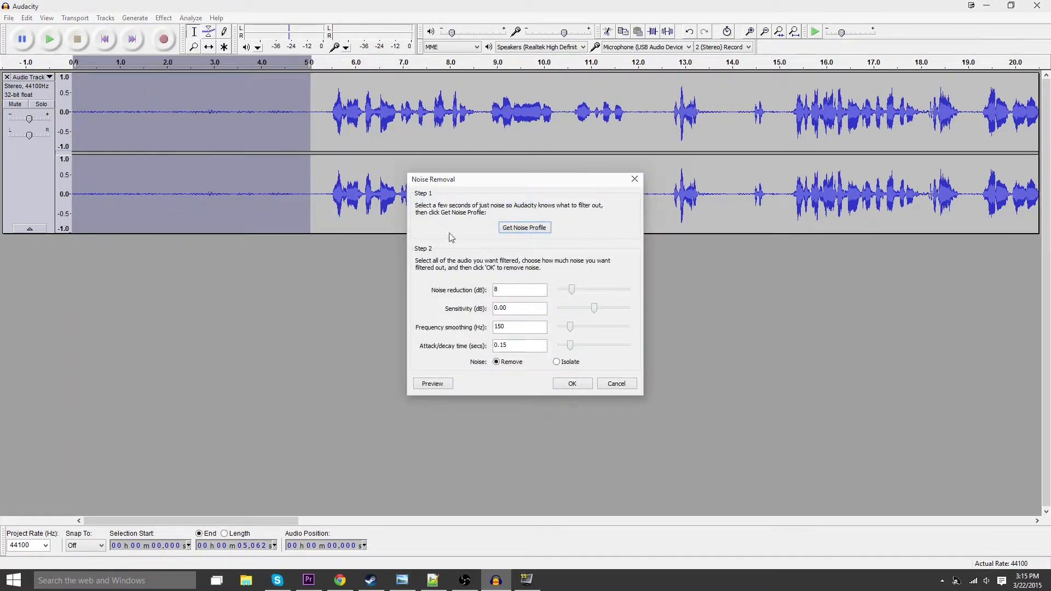
click(524, 227)
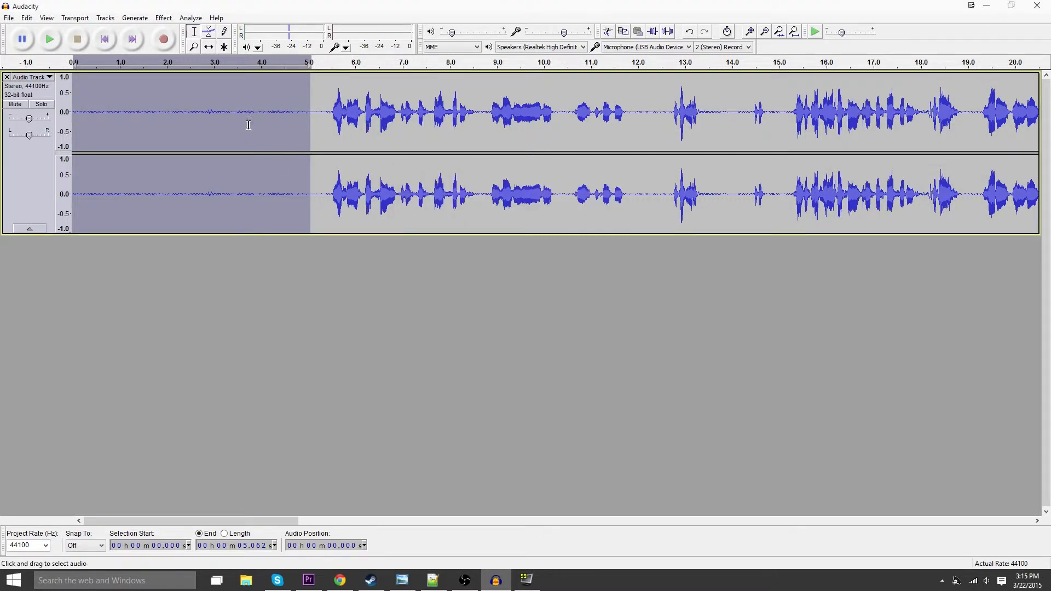
Run Noise Removal on the whole normalized track with 8 dB noise reduction using the new noise profile
key(ctrl+a)
click(163, 17)
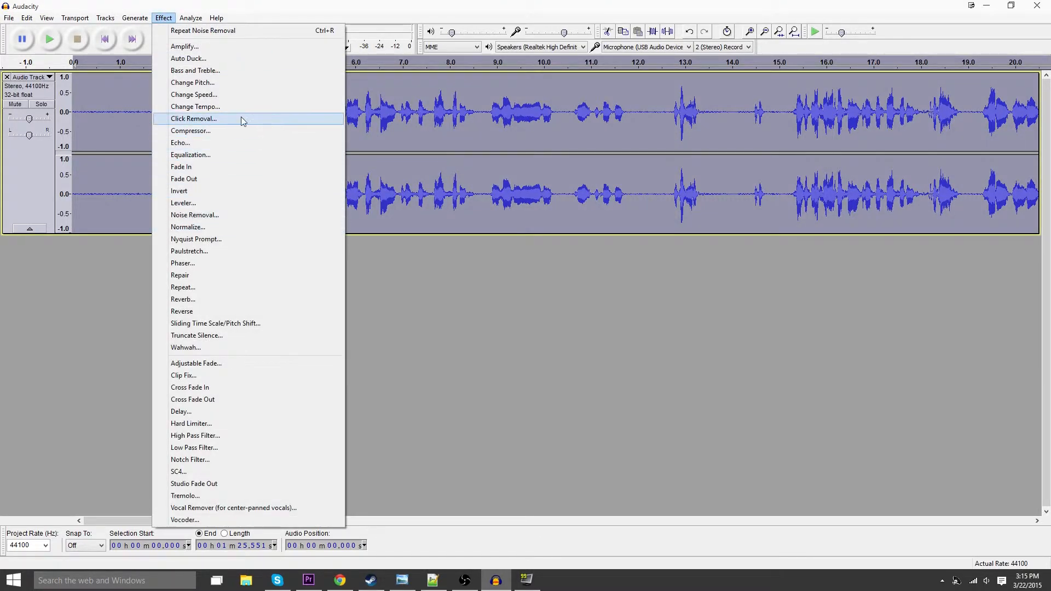
click(232, 214)
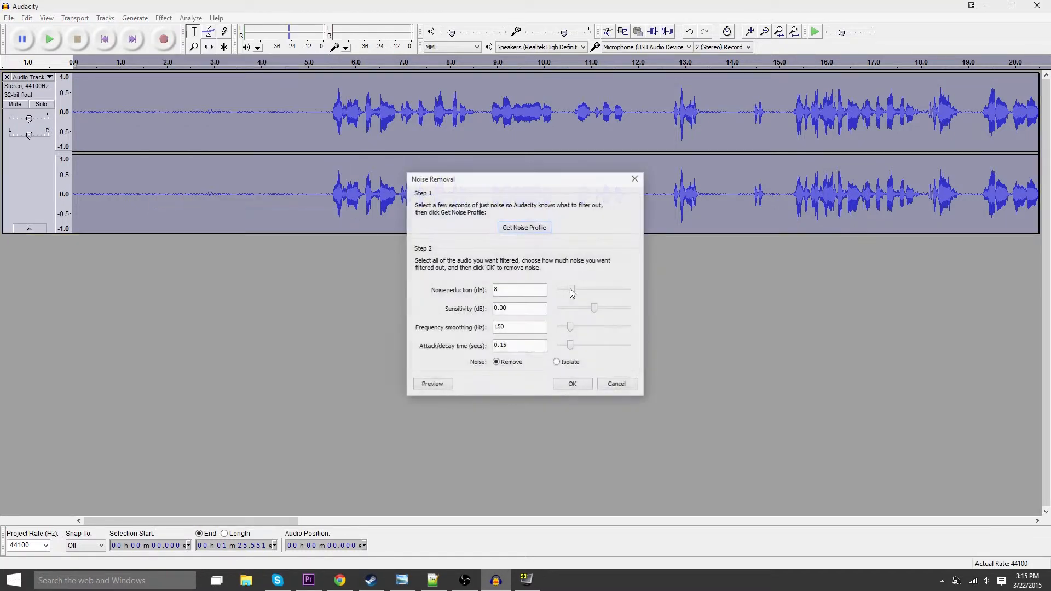
click(588, 382)
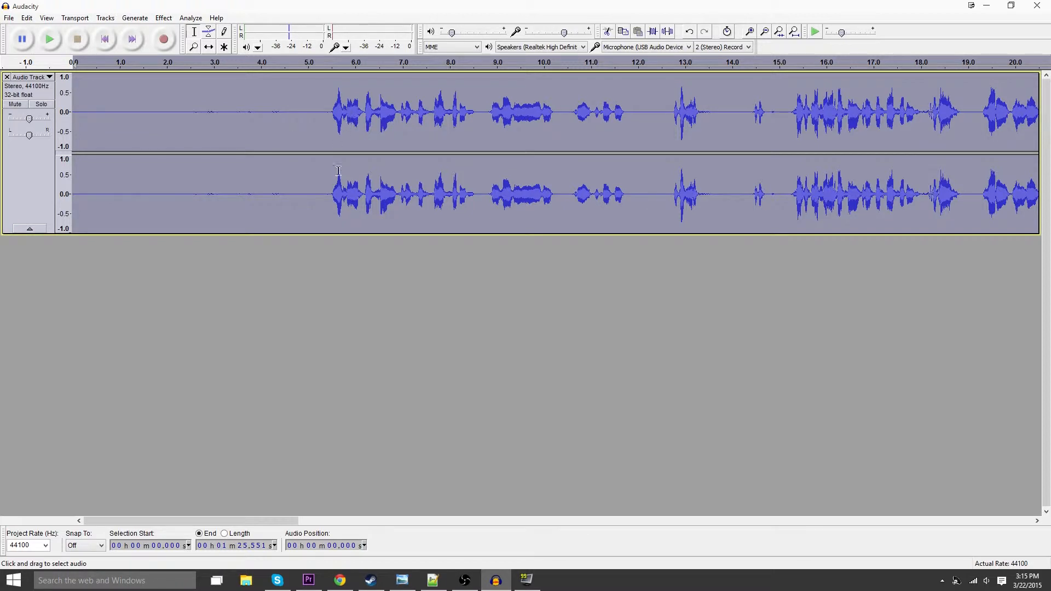
Zoom out on the timeline to examine the waveform of the whole processed recording from start to end
click(290, 124)
key(alt)
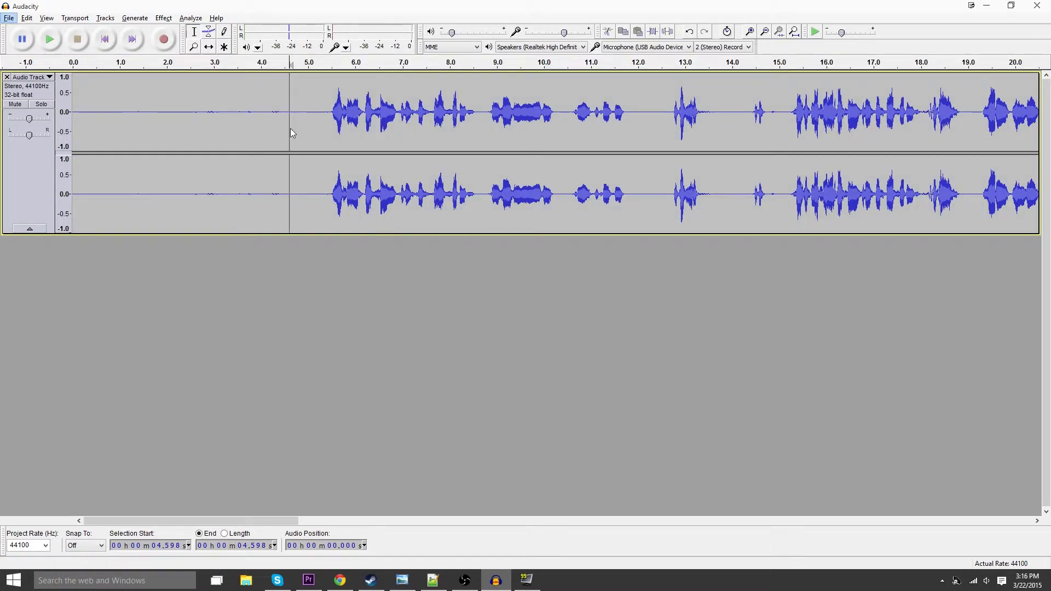
click(318, 195)
scroll(320, 196, down, 6)
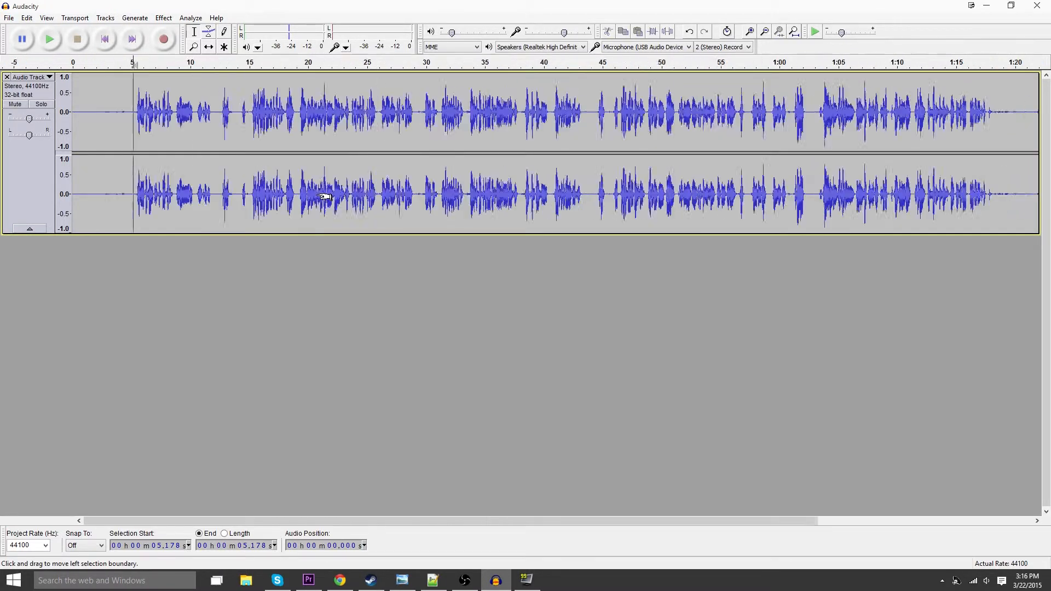
scroll(129, 188, up, 3)
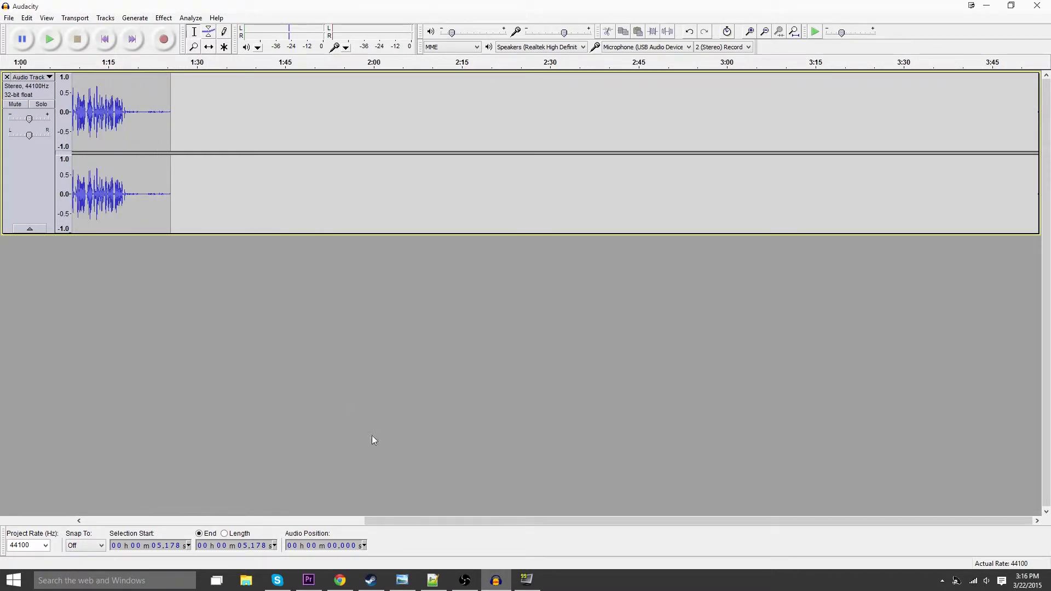
drag(482, 521, 164, 493)
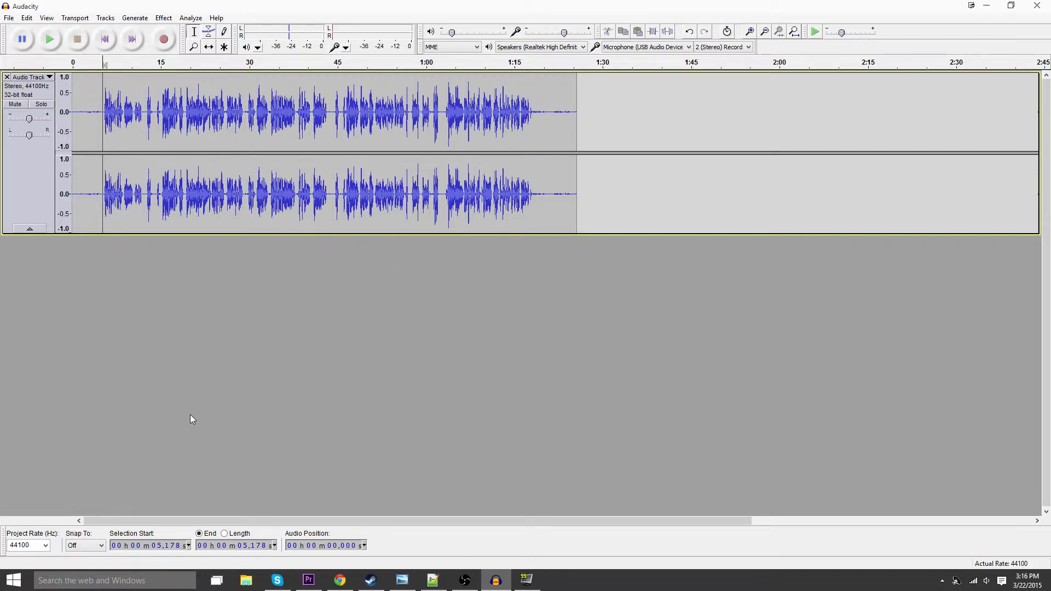
Try to open the temporary files folder by searching Windows for %temp%, and decline deleting the broken shortcut
click(16, 585)
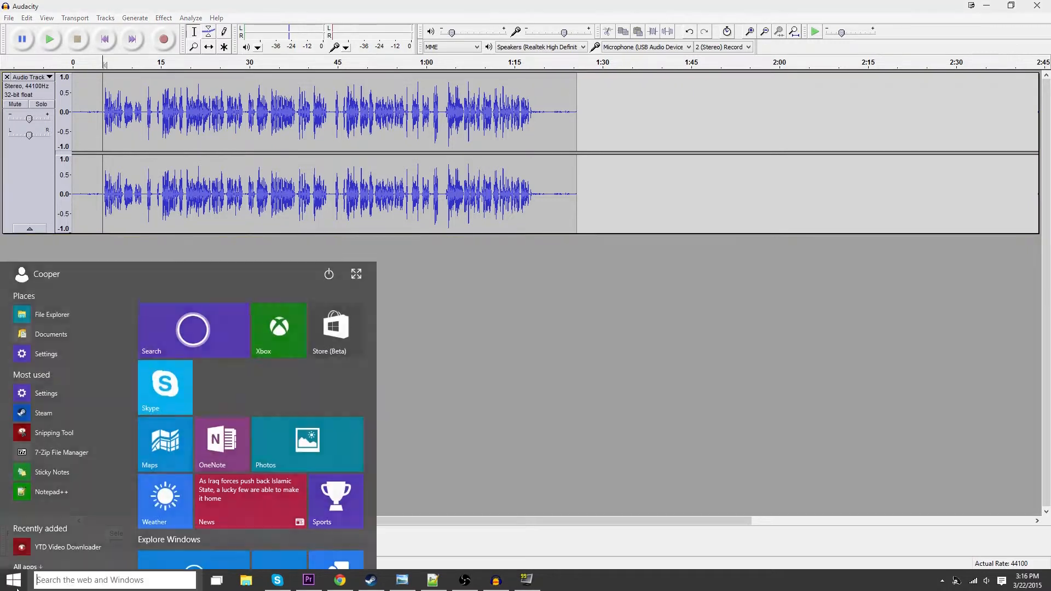
text(%%)
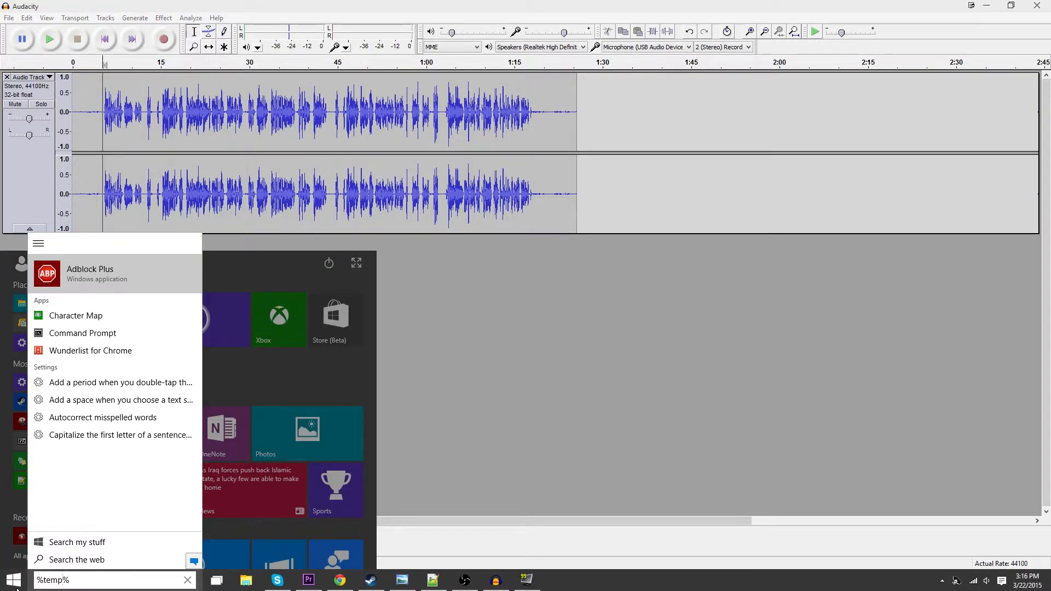
key(Return)
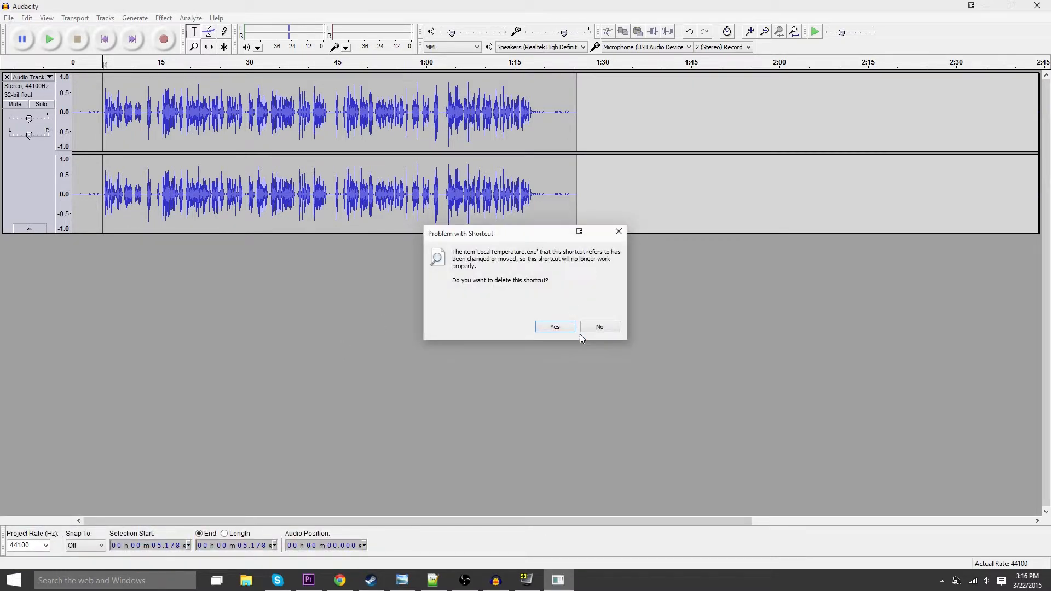
click(602, 329)
In File Explorer, open AppData\Local\Temp inside the account's folder under C:\Users and look through its files
key(super)
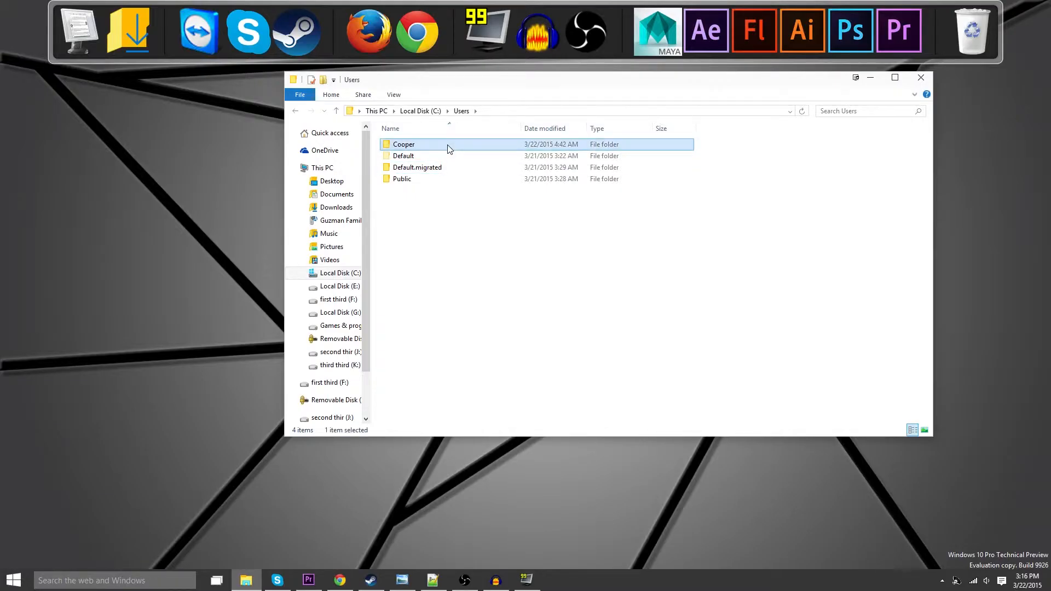
double_click(448, 147)
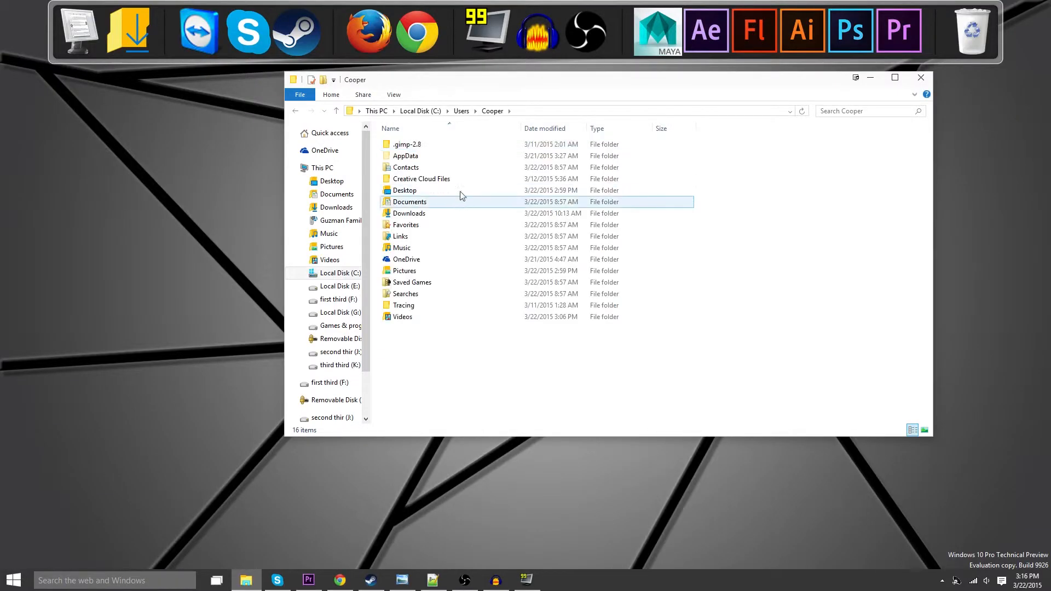
double_click(449, 157)
double_click(452, 147)
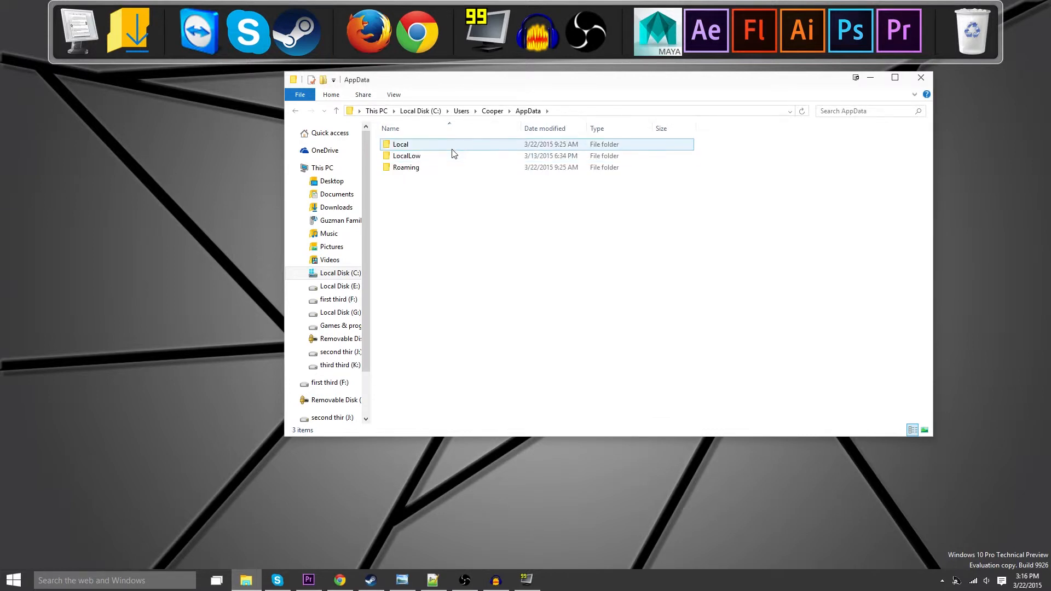
scroll(438, 367, down, 2)
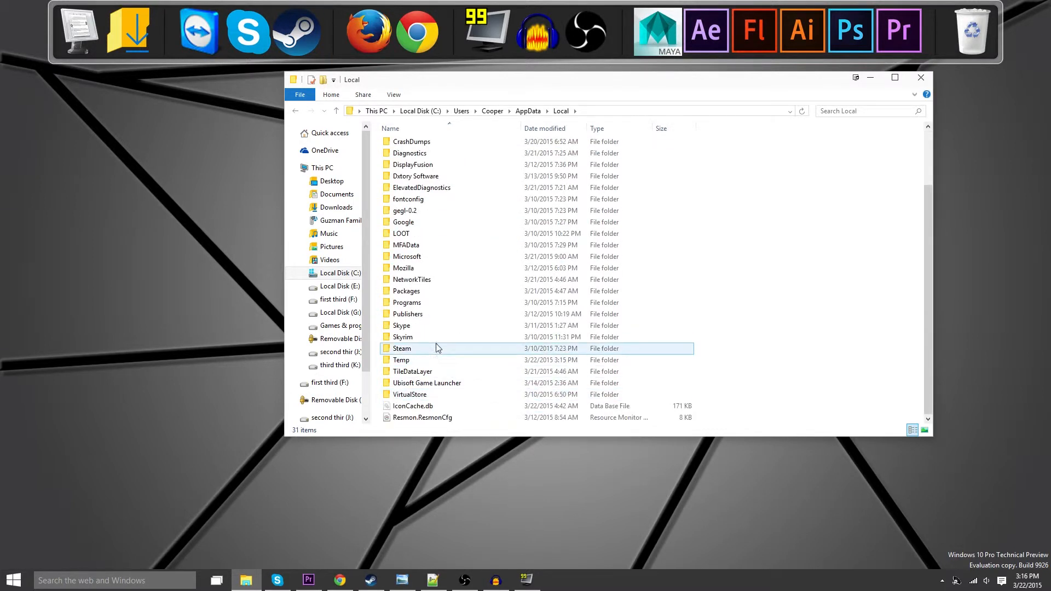
double_click(434, 362)
scroll(720, 270, down, 15)
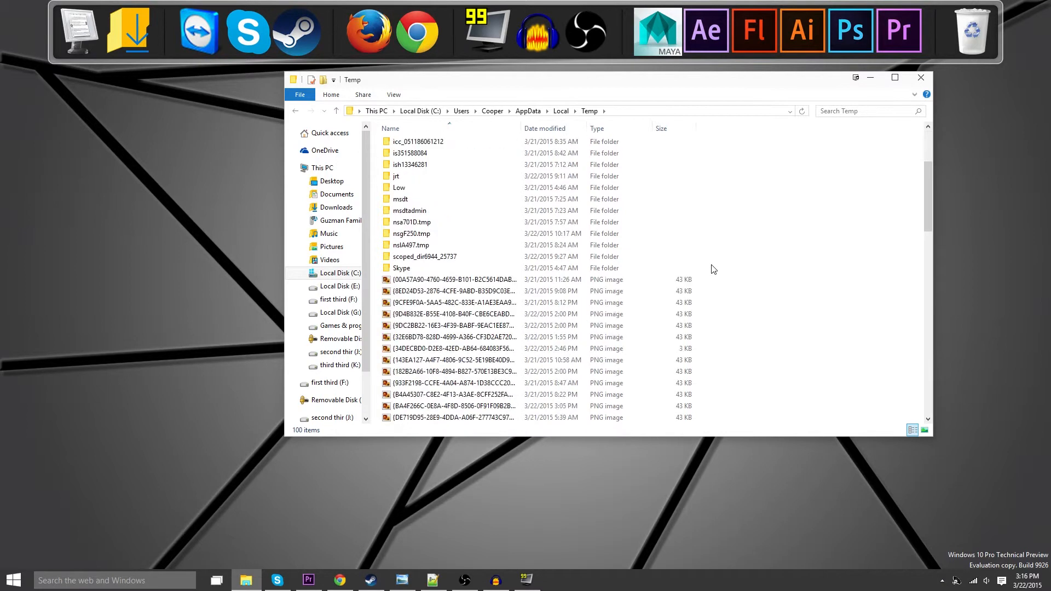
scroll(769, 280, down, 9)
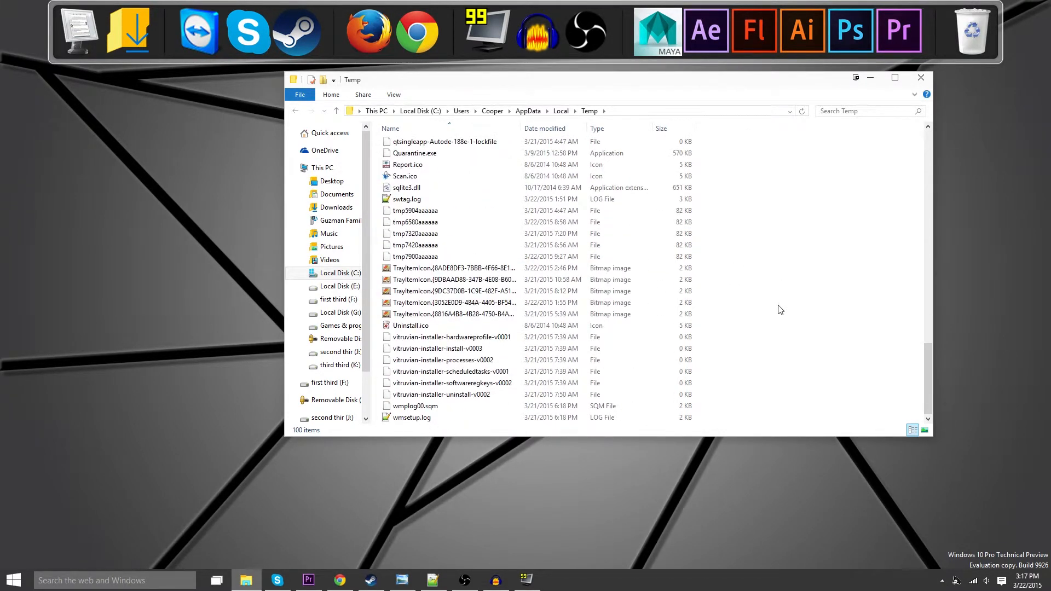
Check the size of the audacity_temp folder in its properties, and close the properties and the File Explorer window
scroll(782, 308, up, 20)
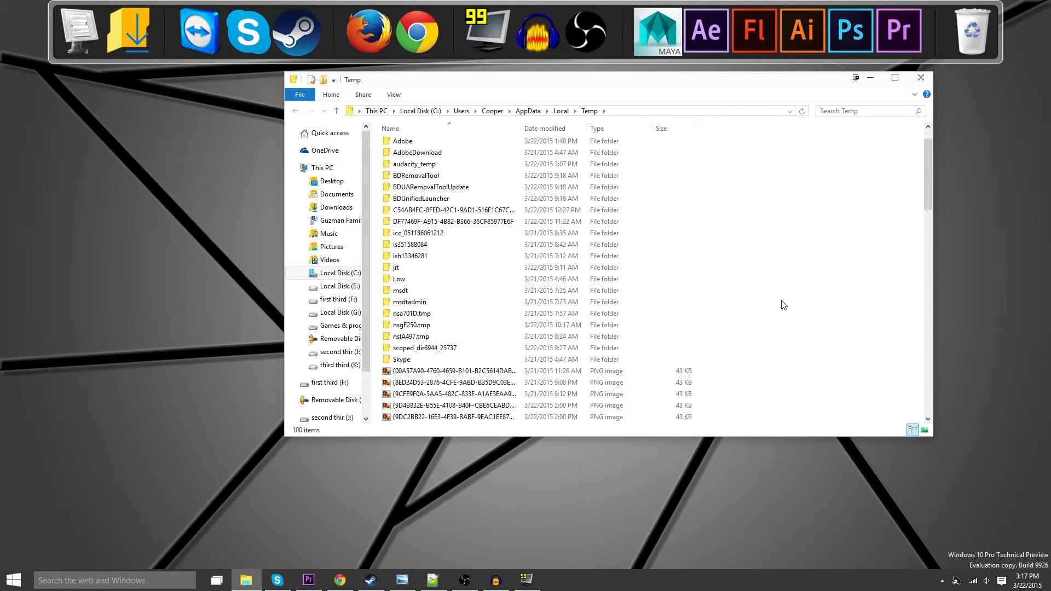
scroll(782, 305, up, 1)
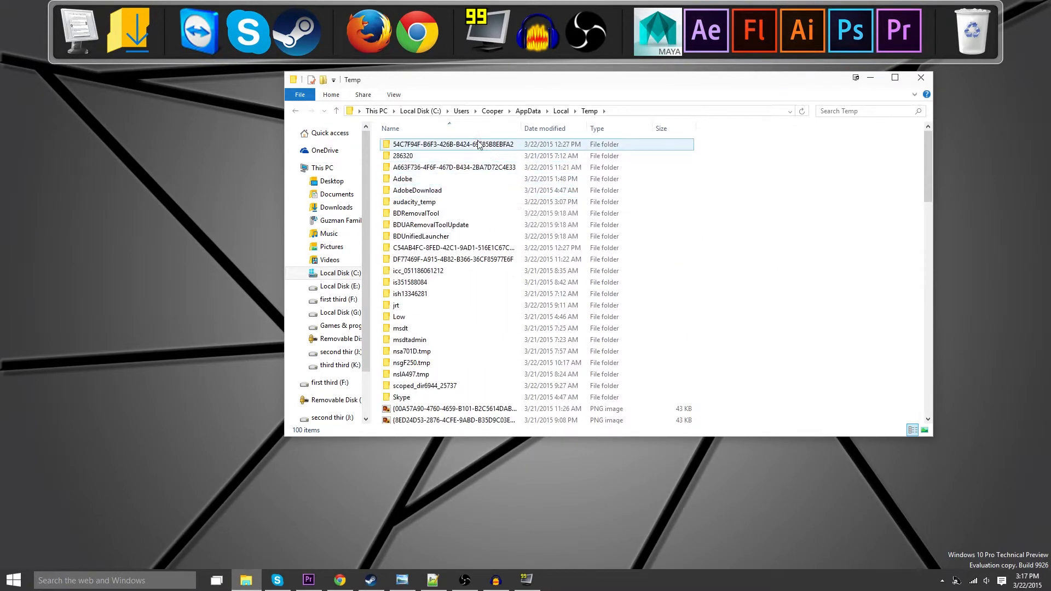
right_click(445, 205)
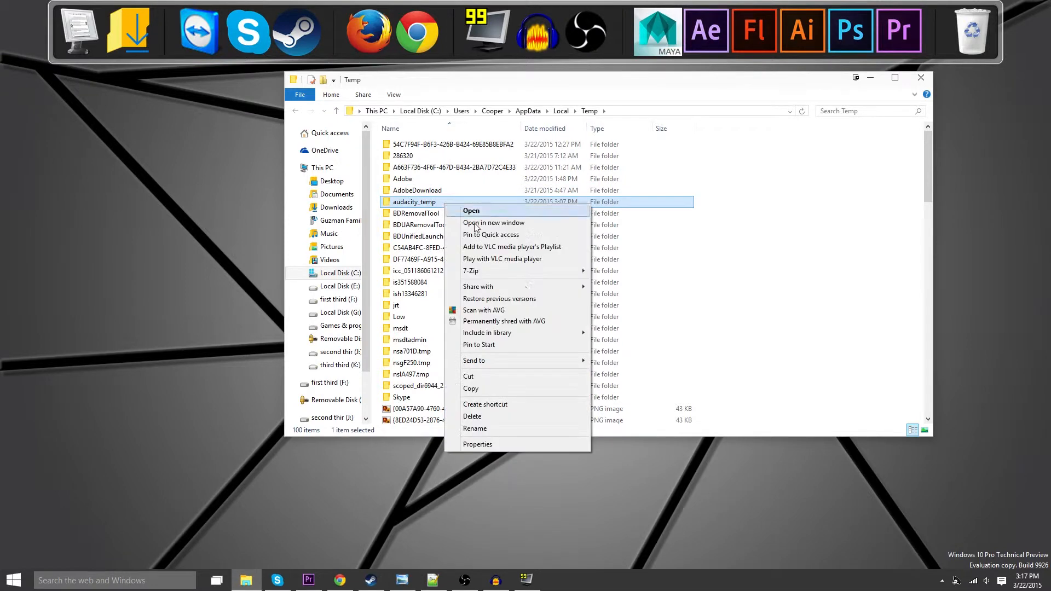
click(517, 445)
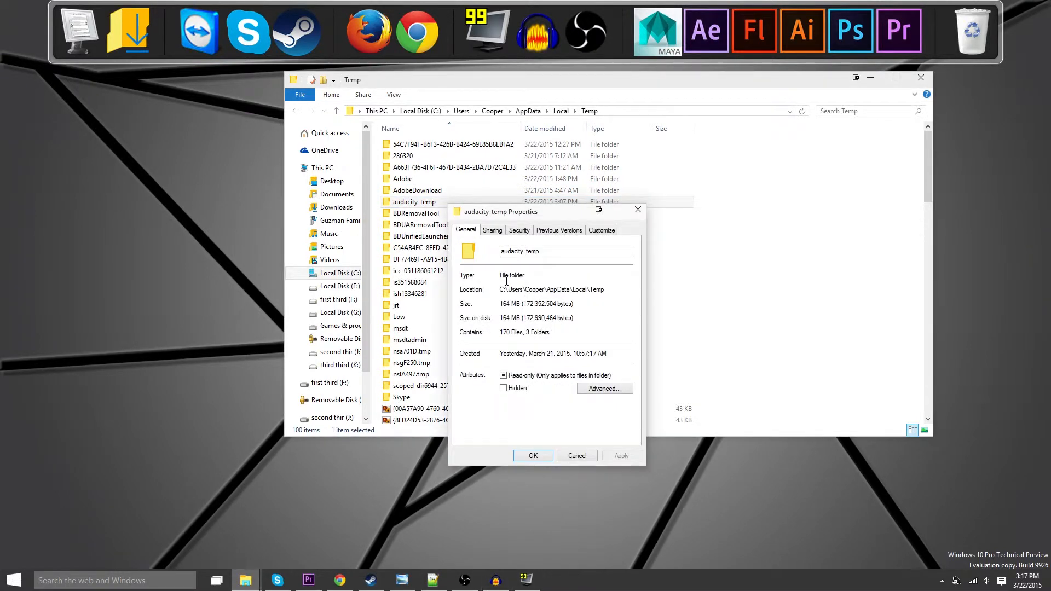
drag(534, 305, 477, 303)
click(566, 304)
click(638, 210)
click(817, 162)
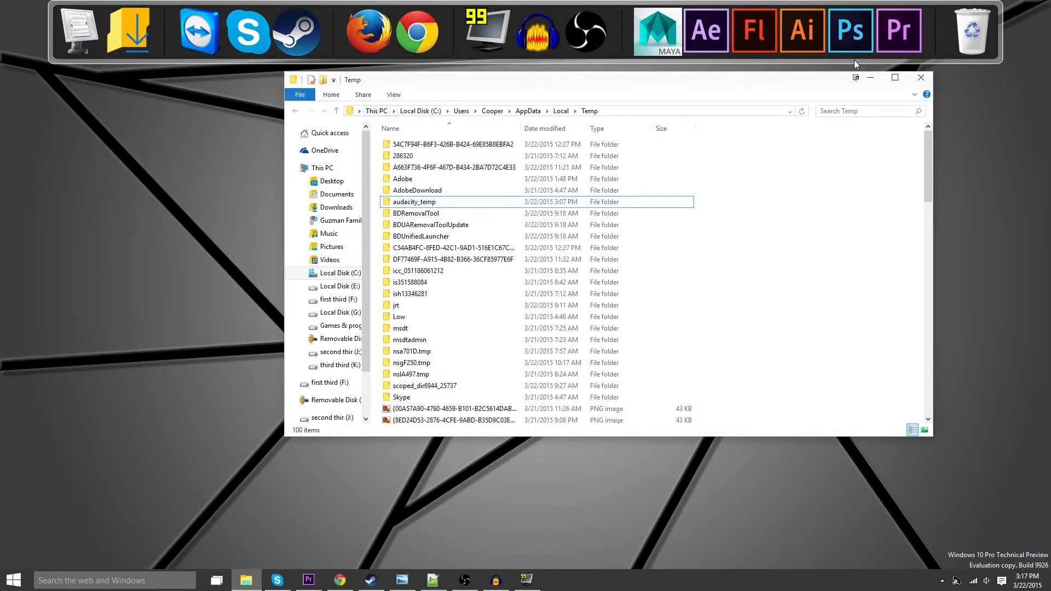
click(921, 77)
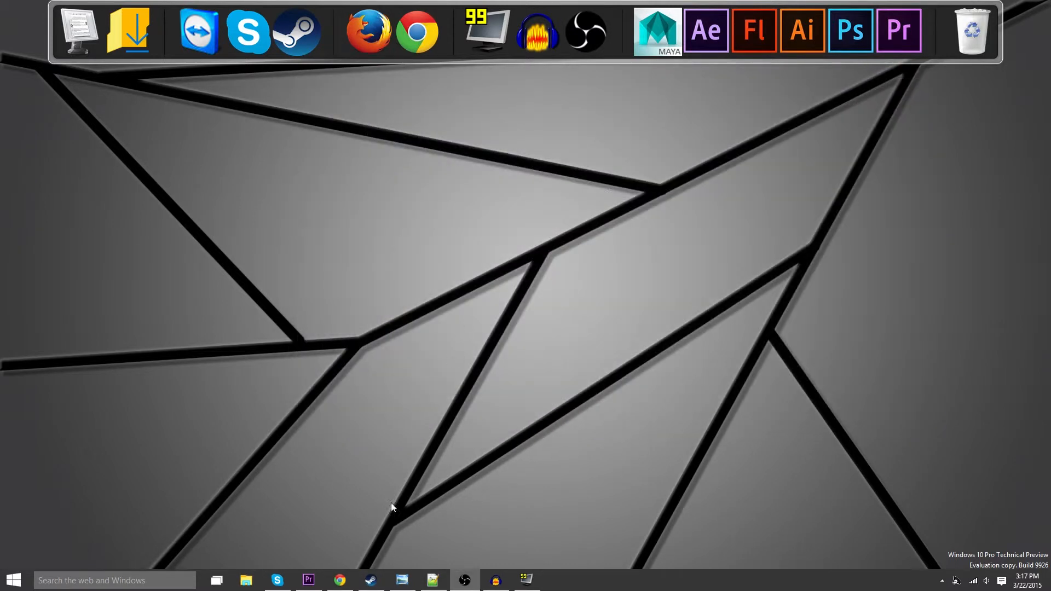
Switch back to Audacity and place the cursor in the silence before the first speech, at about 3.3 seconds
click(505, 583)
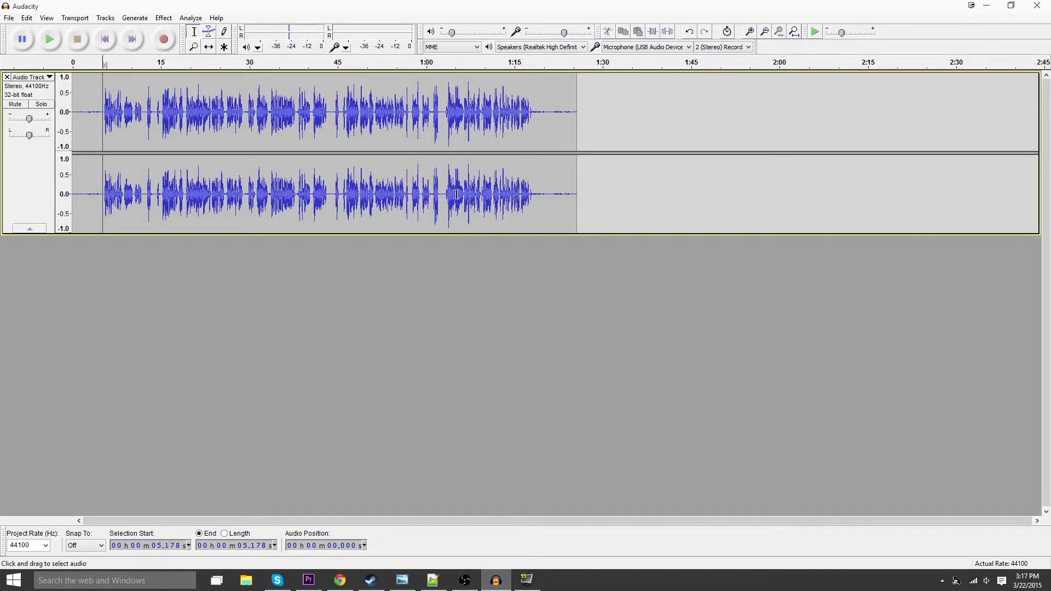
click(343, 194)
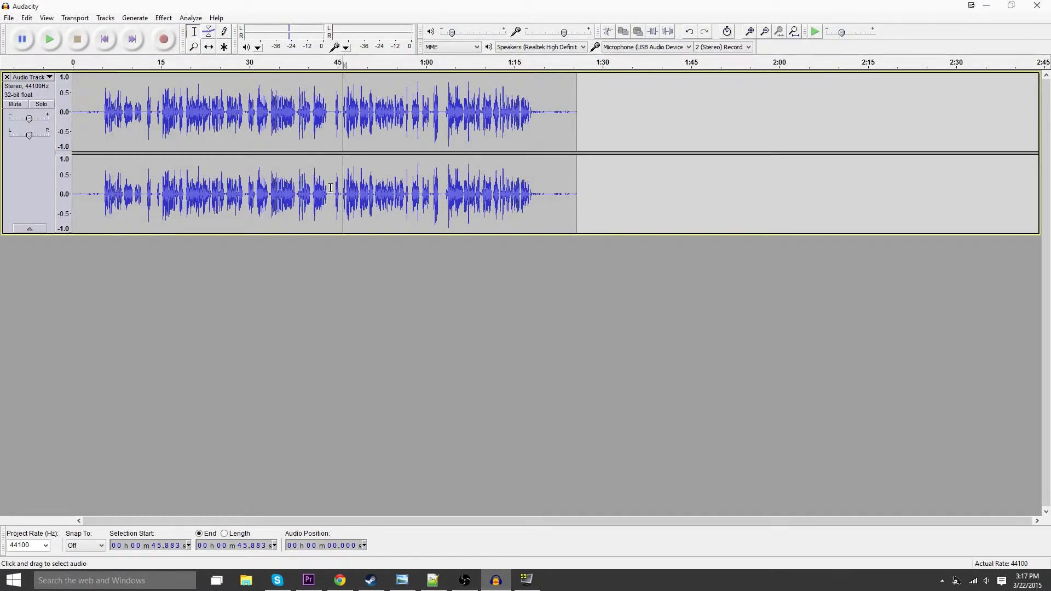
click(330, 197)
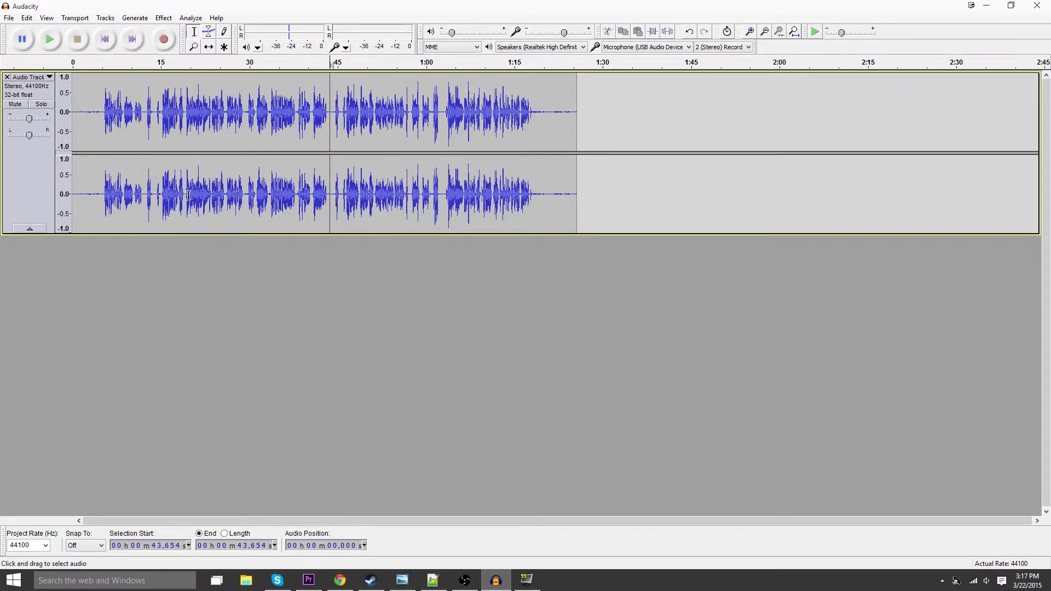
click(92, 189)
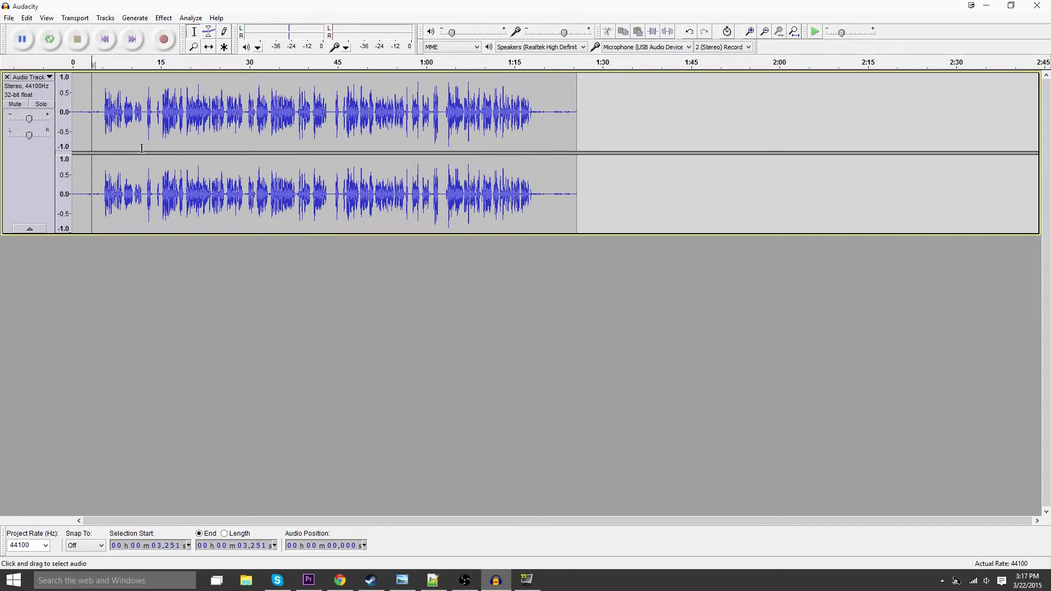
key(ctrl+shift+e)
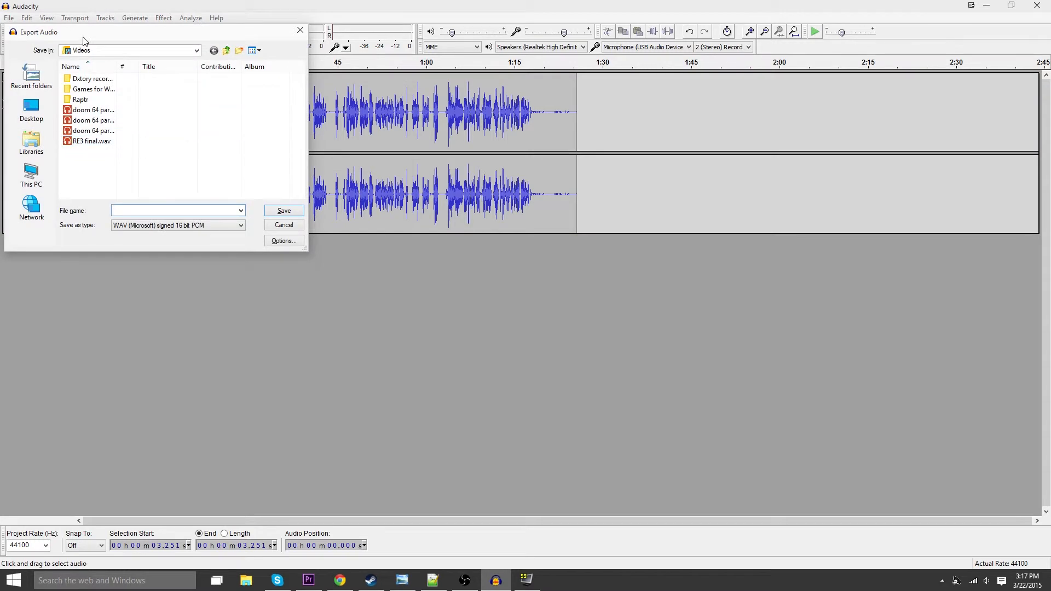
drag(82, 36, 433, 175)
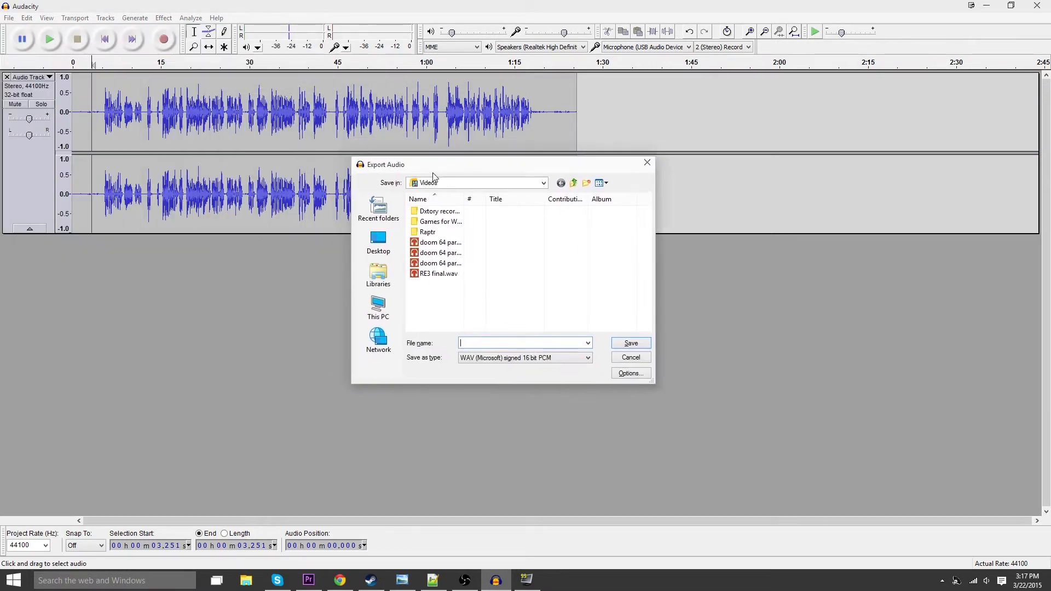
click(647, 163)
click(9, 18)
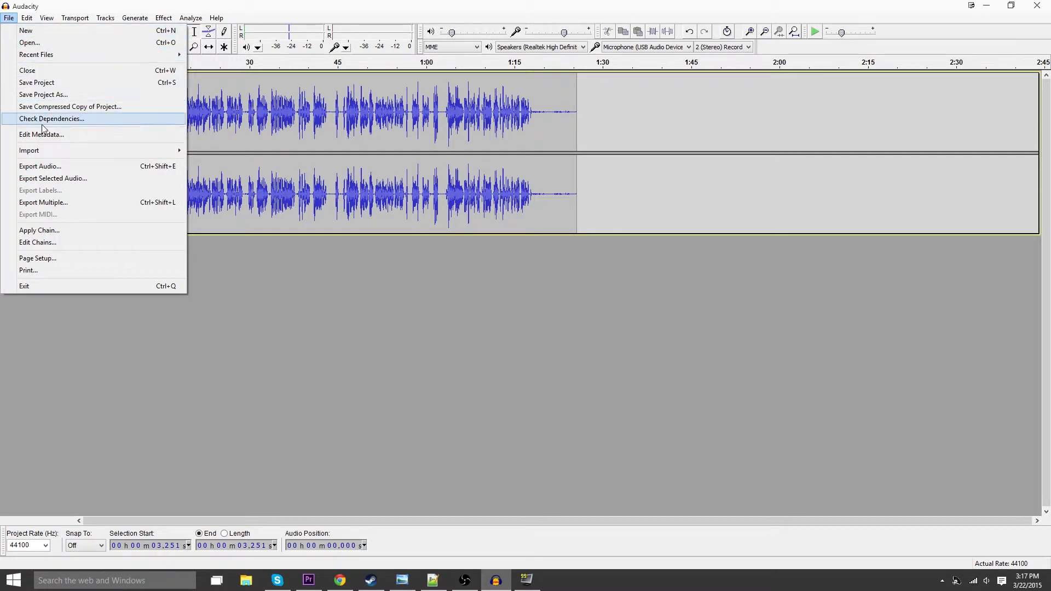
click(80, 168)
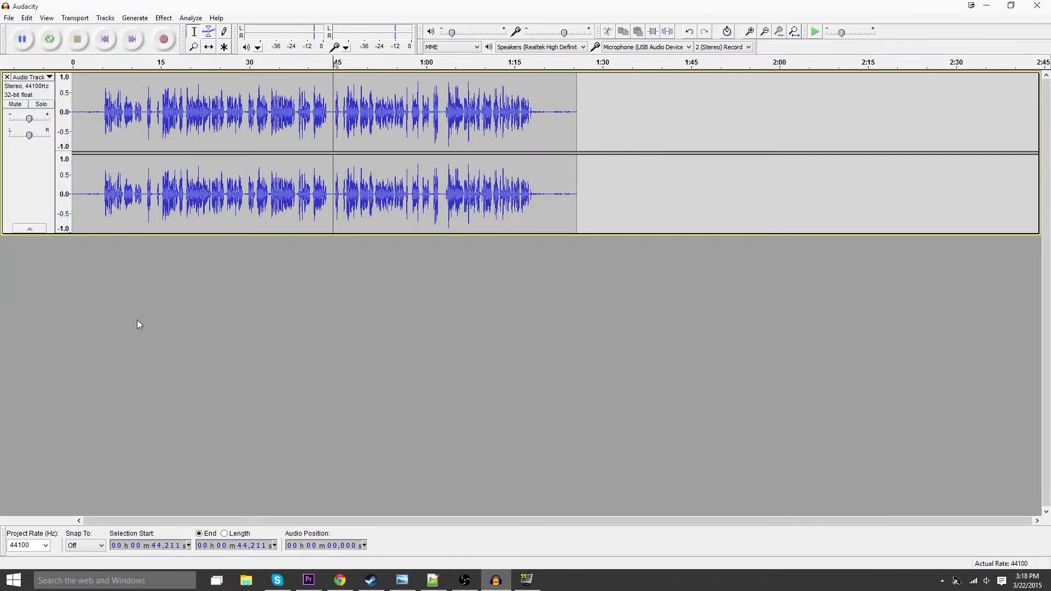
key(ctrl+shift+e)
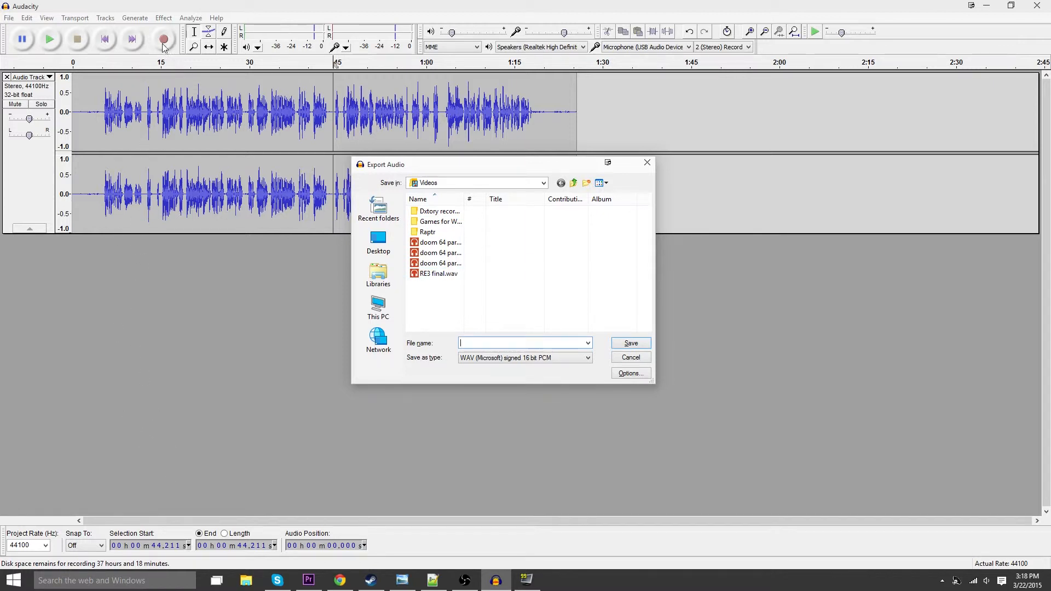
click(635, 358)
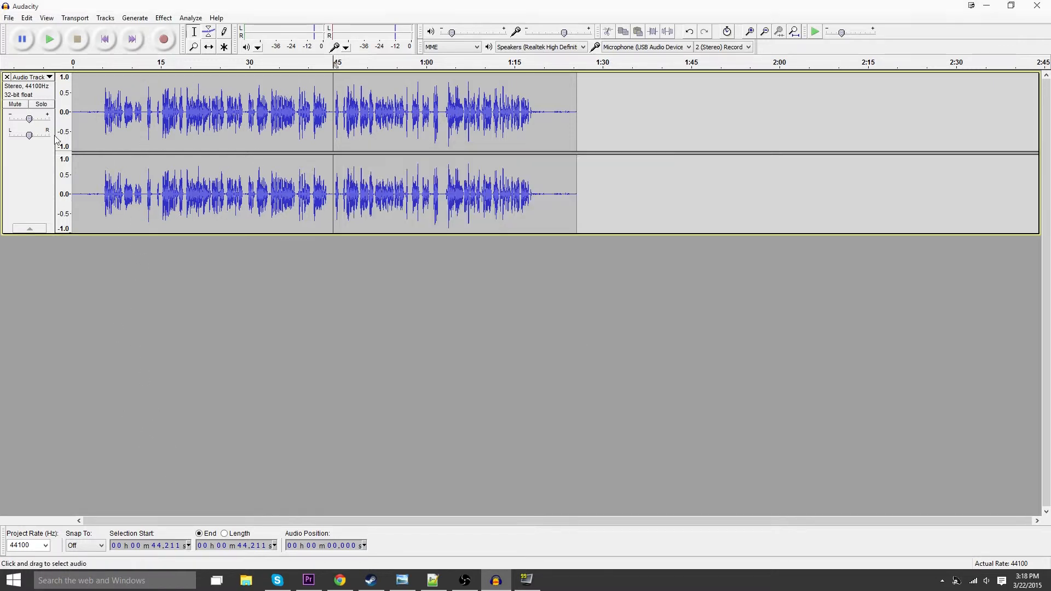
Mute the processed commentary track and record a test clip about 4 seconds long on a second track from the beginning
click(15, 104)
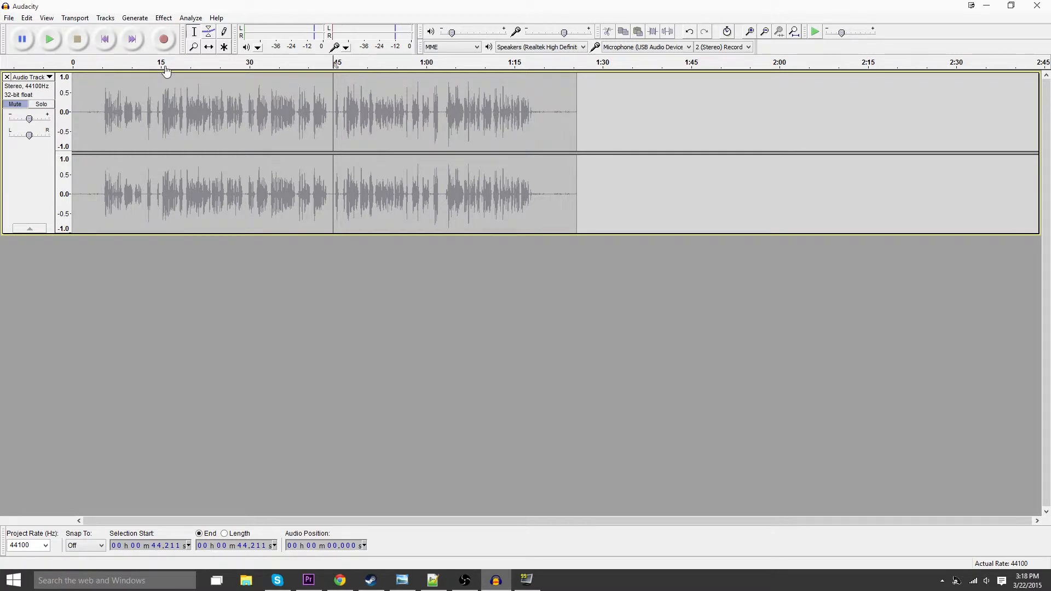
click(73, 98)
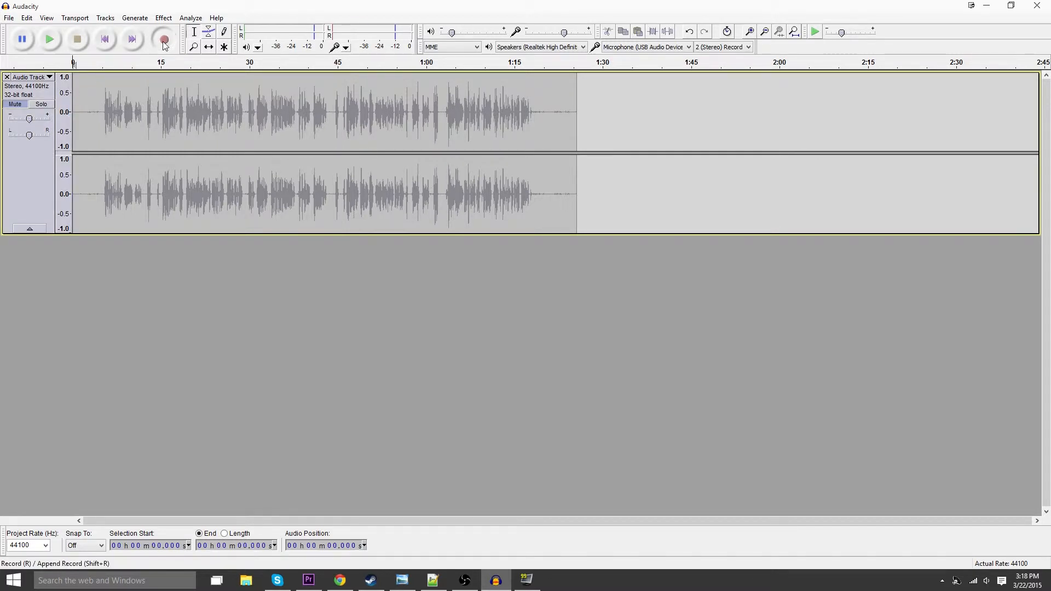
click(164, 39)
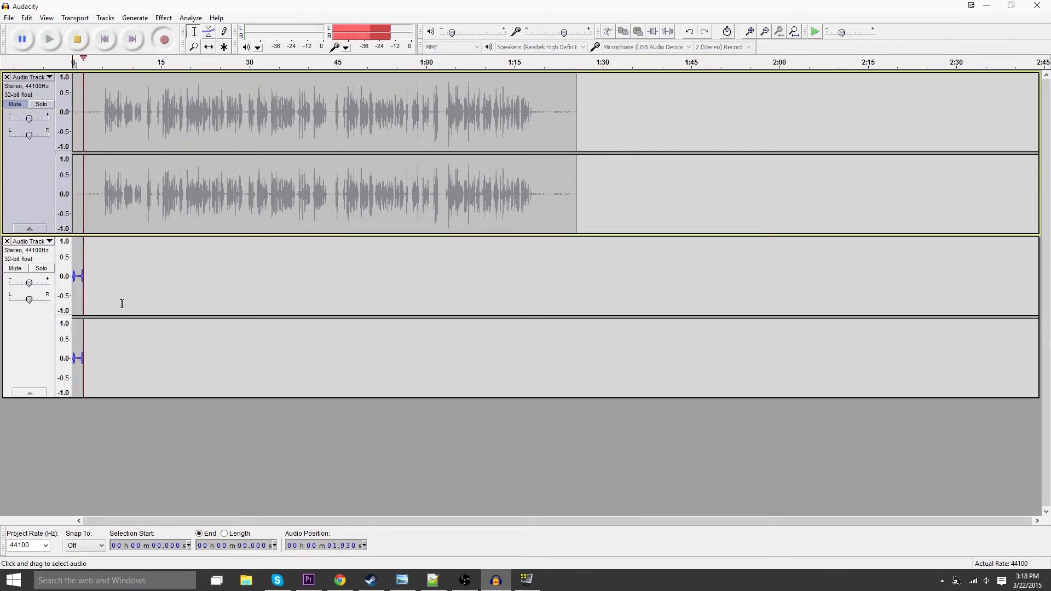
click(81, 40)
Mute only the short test track and export the commentary to the Desktop as turorial in WAV 16 bit PCM, leaving the metadata empty
click(33, 178)
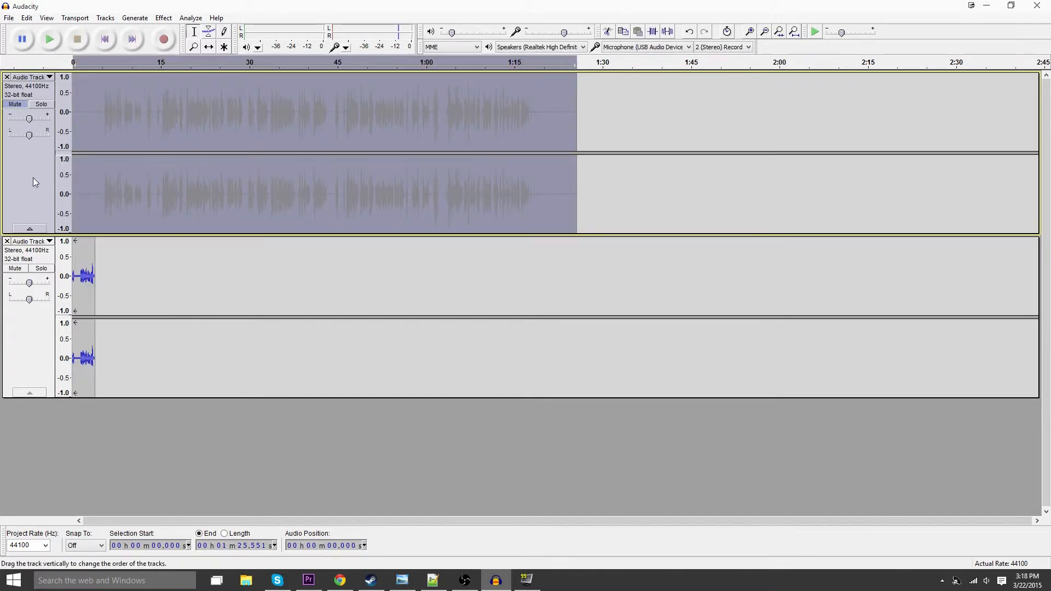
click(15, 268)
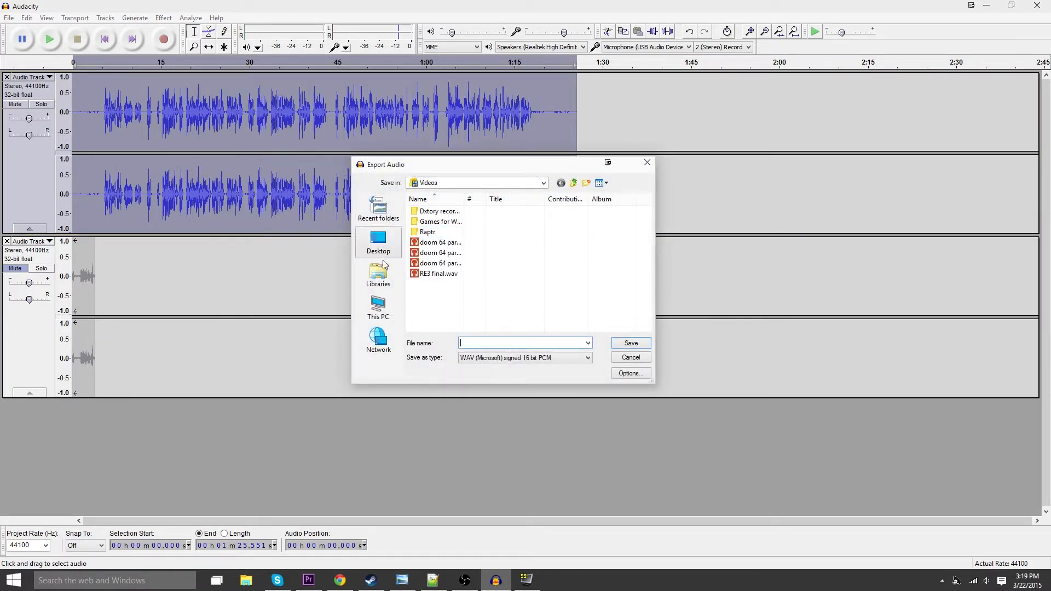
click(378, 244)
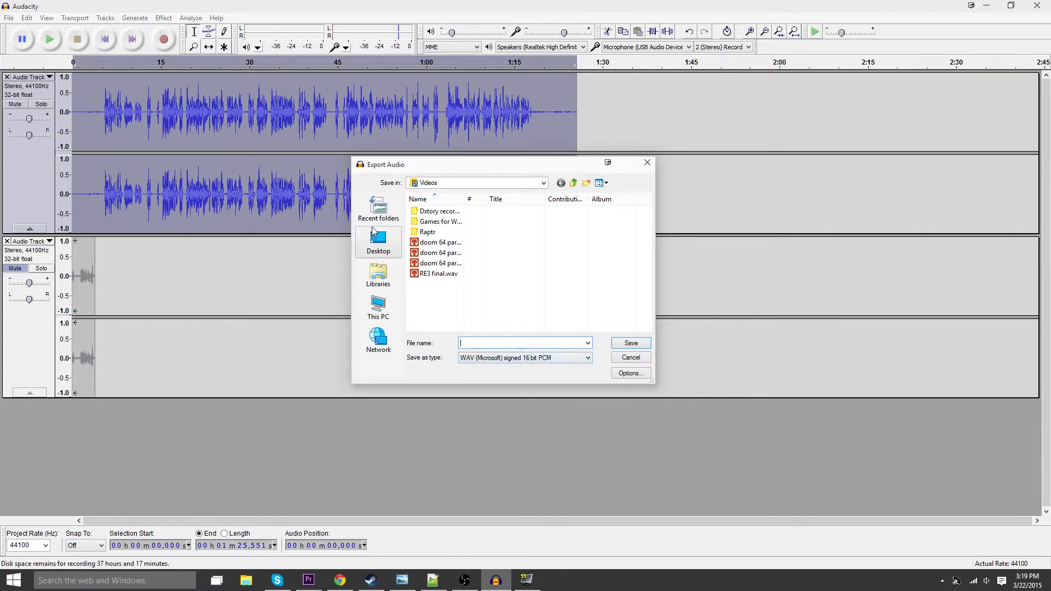
click(529, 344)
text(turorial)
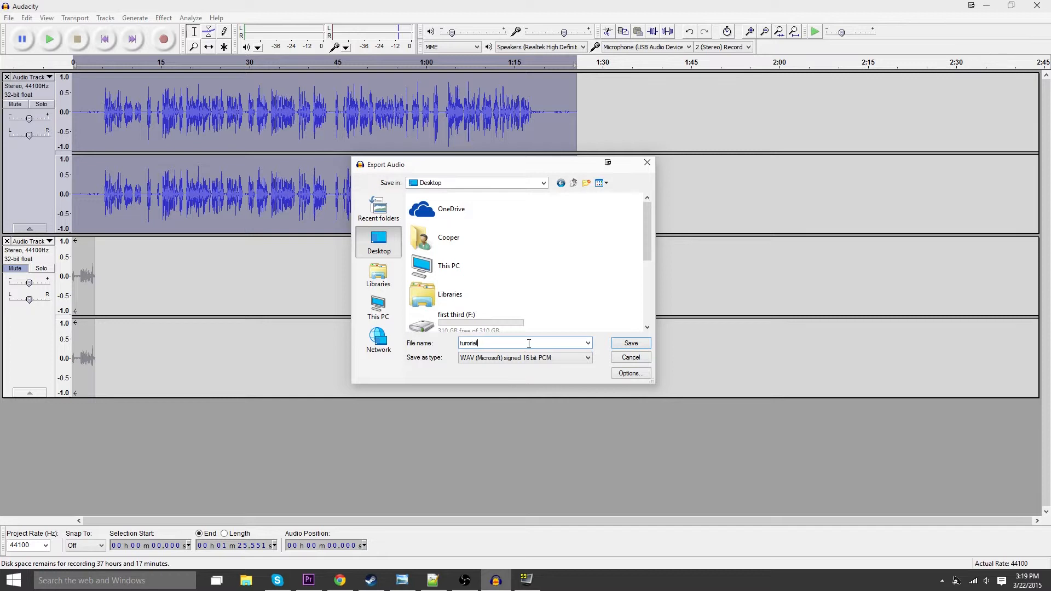
key(Return)
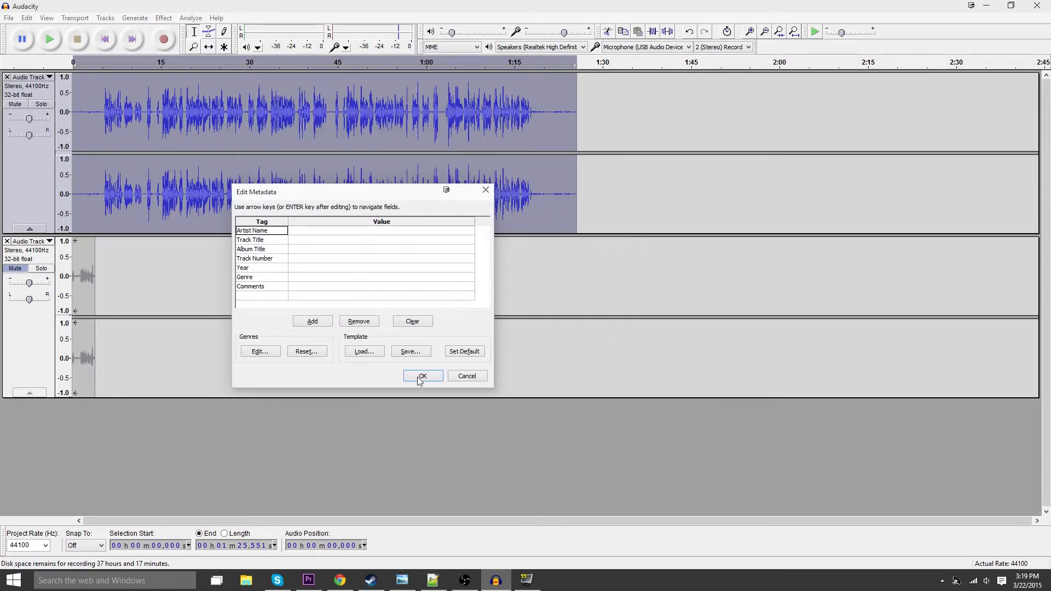
click(420, 375)
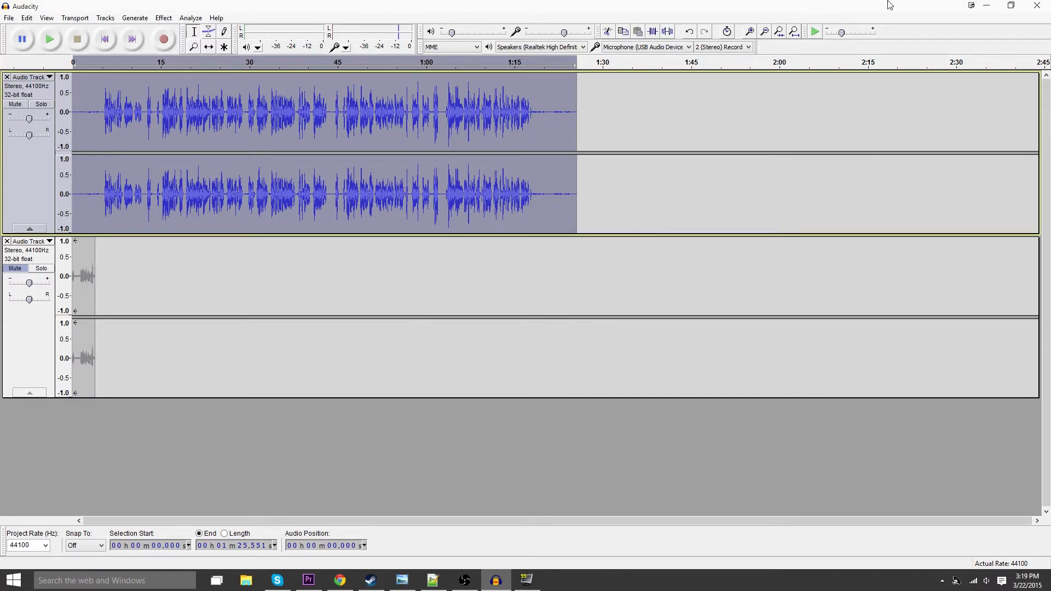
Move turorial.wav clear of the dock on the desktop, and create a Premiere Pro project named turtorial
click(986, 6)
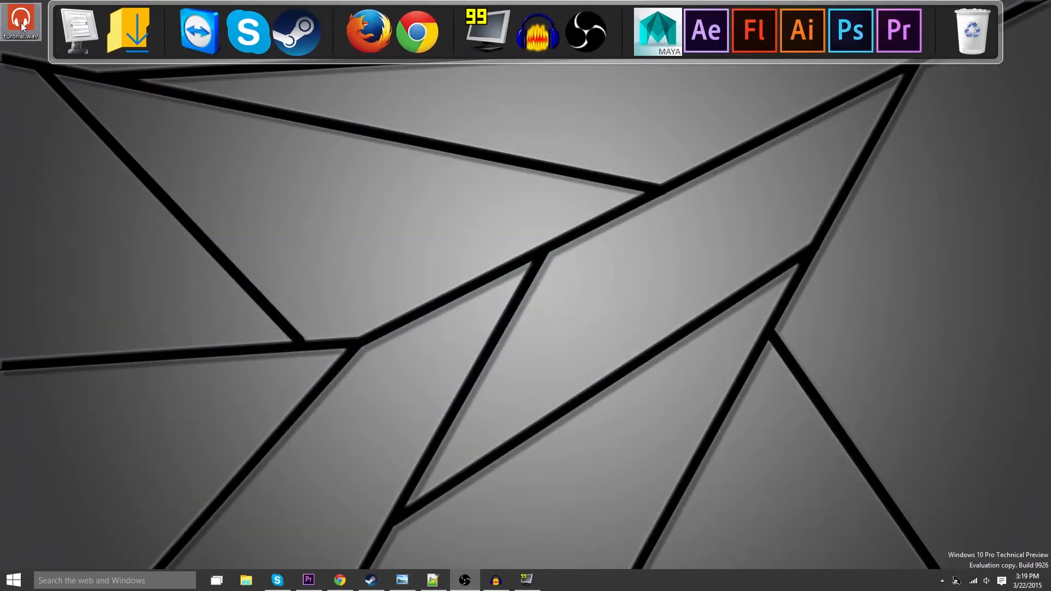
drag(34, 23, 34, 194)
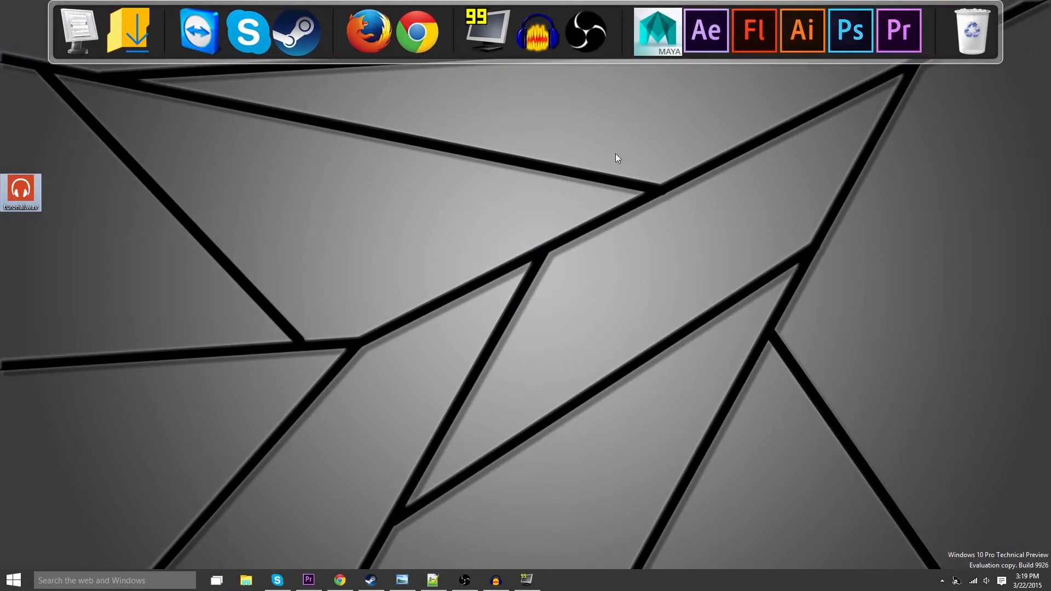
click(905, 37)
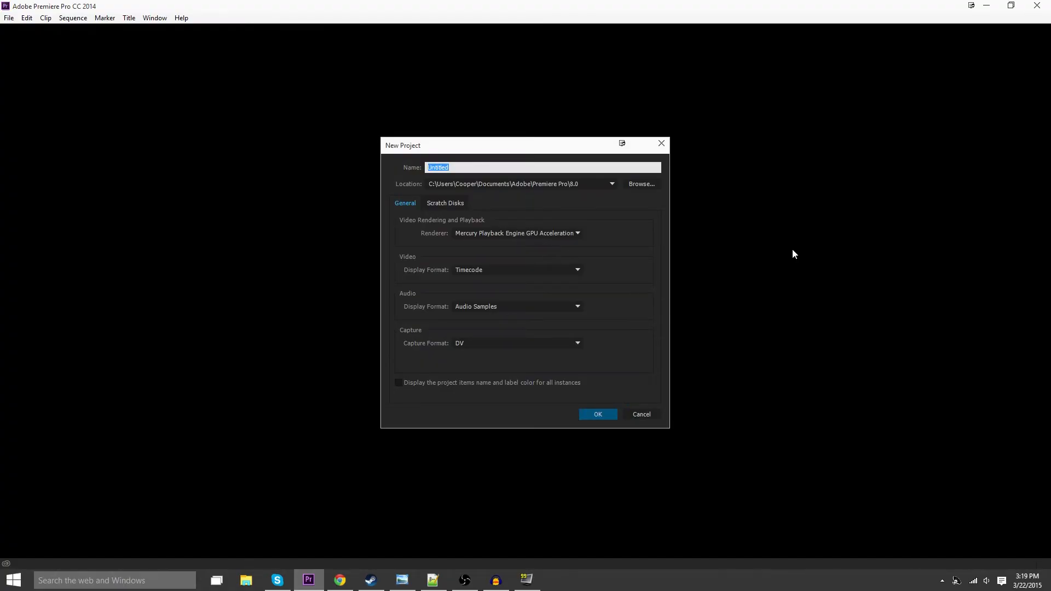
text(tur)
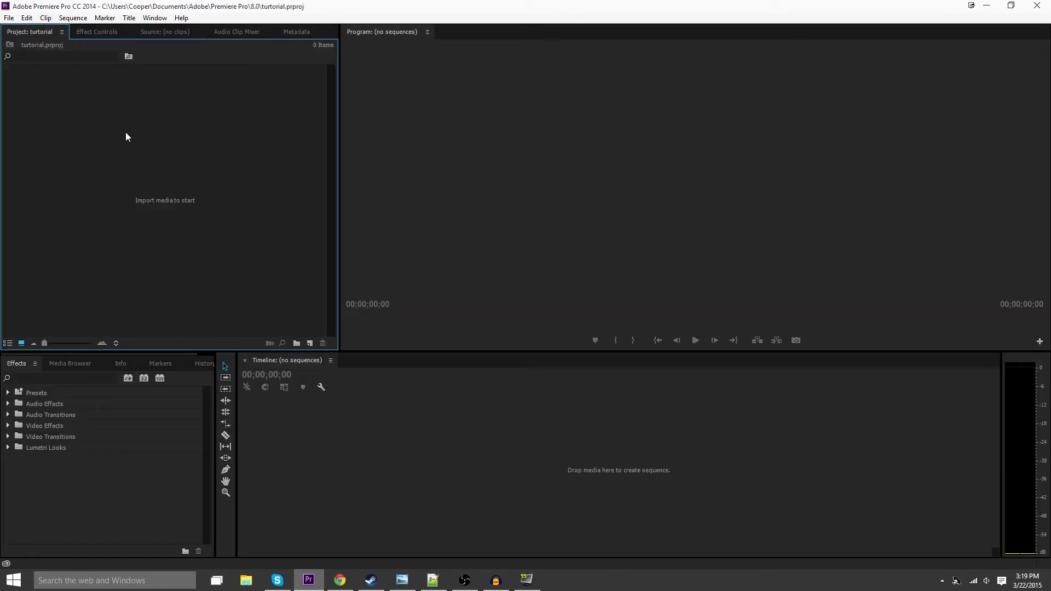
Import turorial.wav from the Desktop and the bio4 2015-03-22 gameplay video into the project
double_click(126, 146)
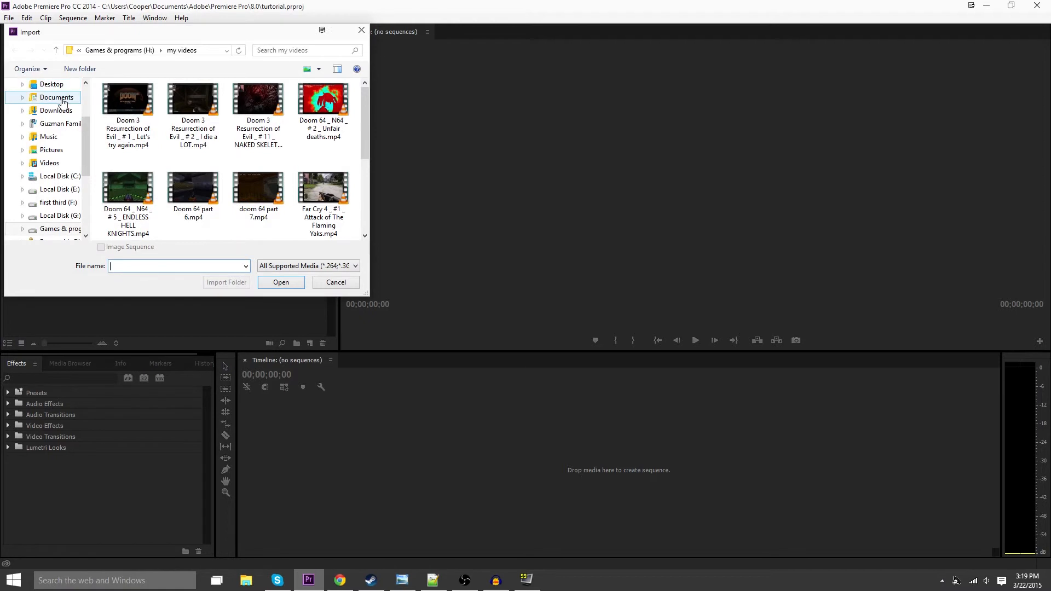
click(52, 85)
double_click(134, 99)
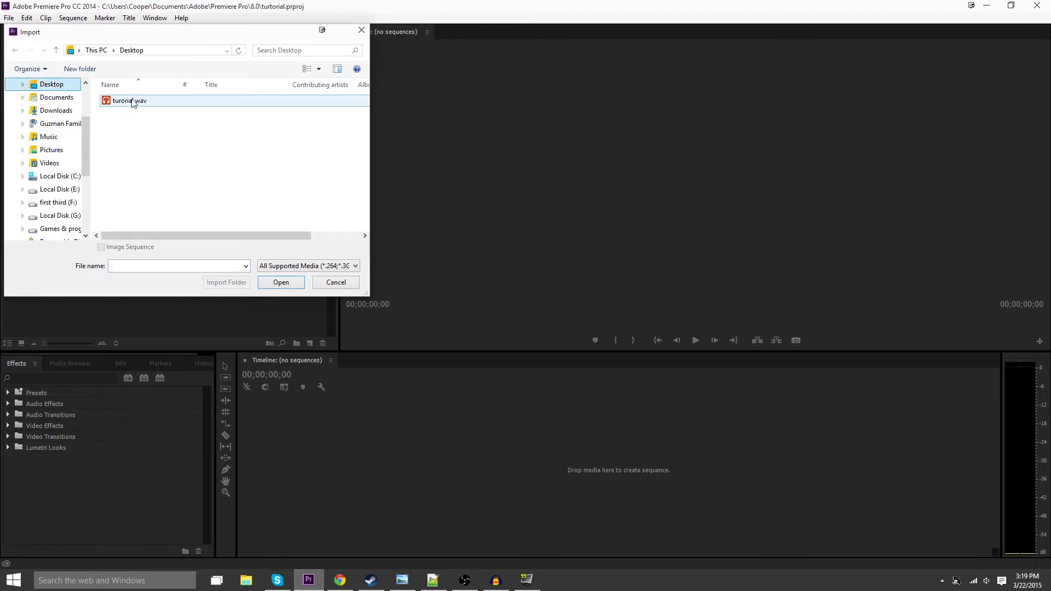
double_click(120, 184)
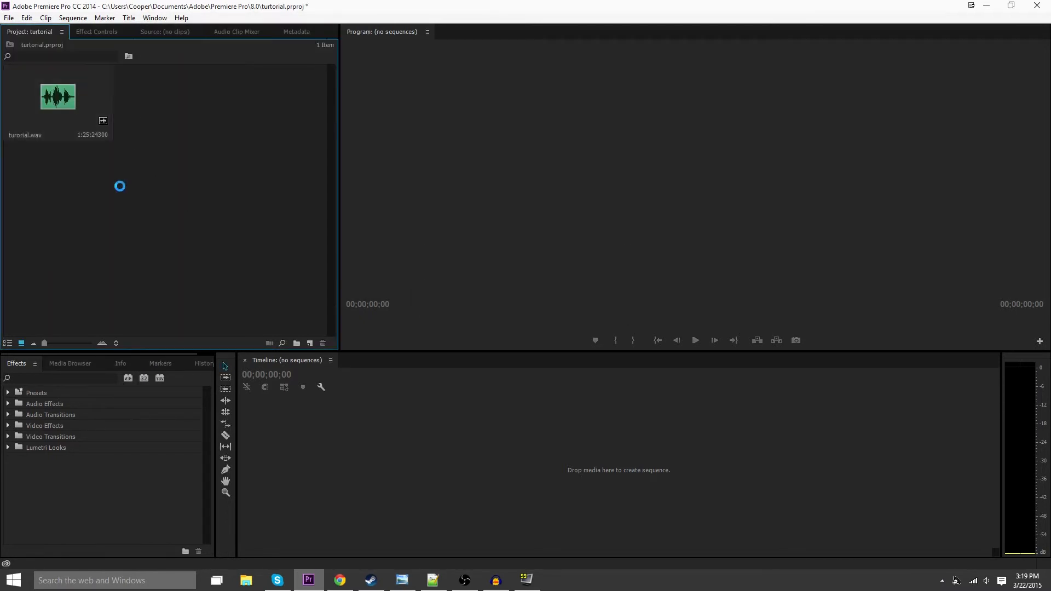
double_click(124, 114)
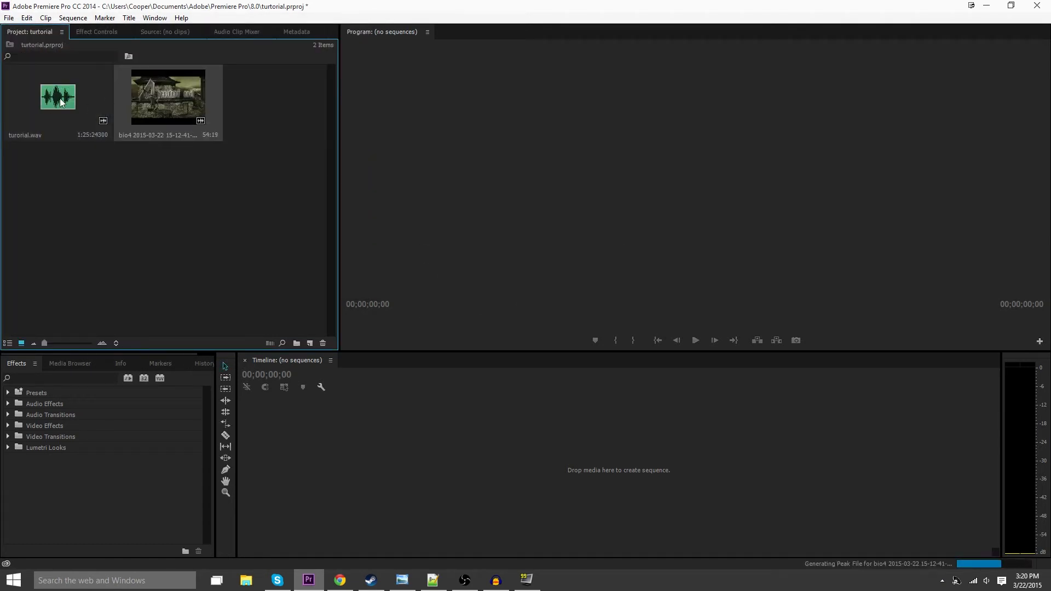
Create a sequence from turorial.wav, and place the bio4 video on V1 and A1 with the commentary on A2, both starting at zero
drag(55, 113, 281, 485)
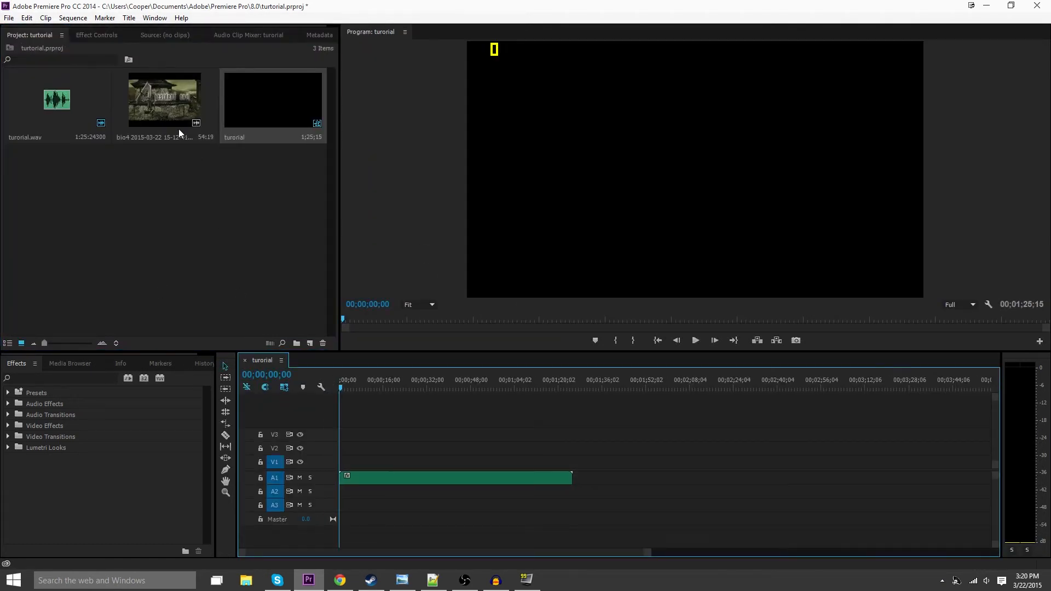
drag(161, 105, 192, 204)
drag(368, 482, 375, 491)
drag(176, 122, 359, 463)
drag(285, 122, 350, 463)
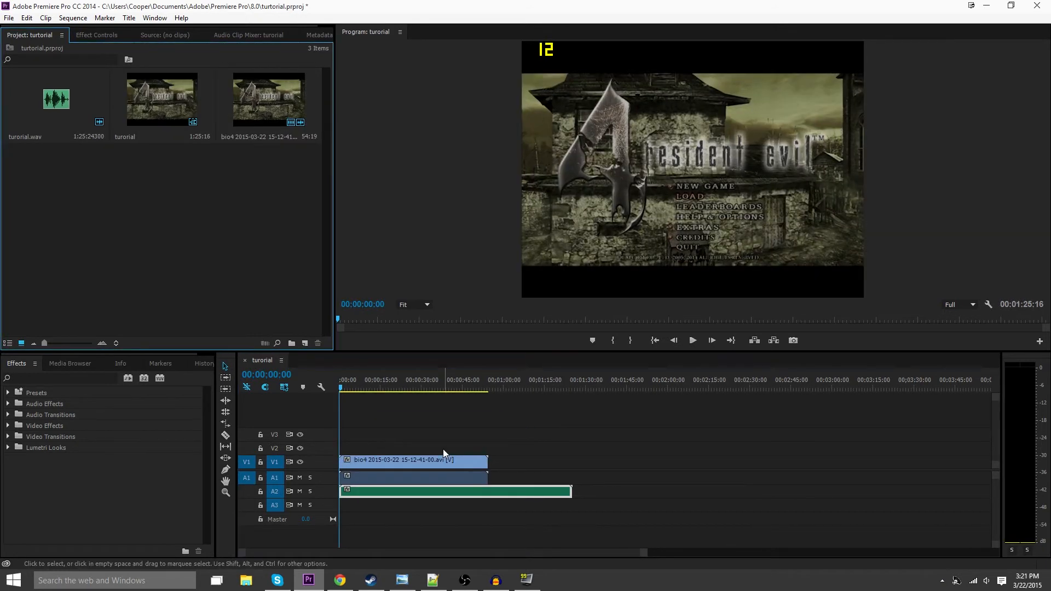
Expand tracks A2, V1 and A1 in the timeline so their waveforms and video thumbnail show
click(410, 429)
scroll(392, 463, up, 2)
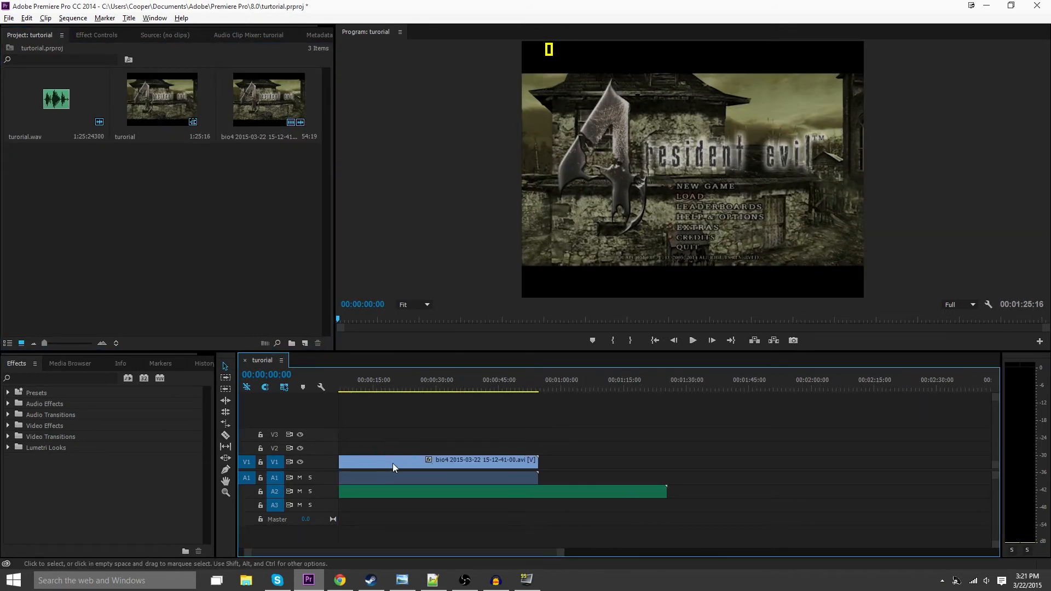
double_click(320, 492)
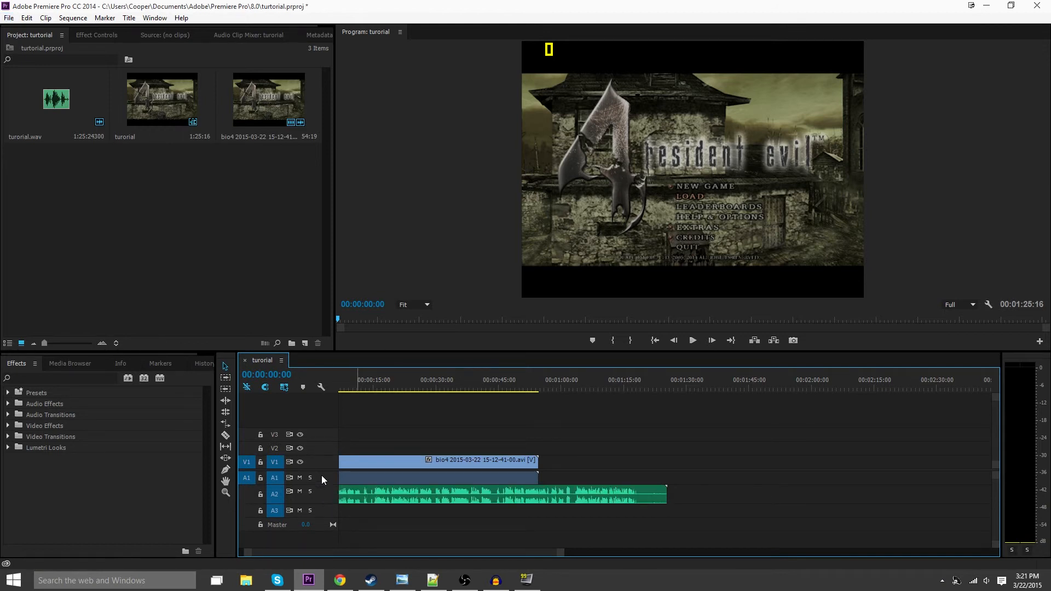
double_click(323, 465)
double_click(324, 473)
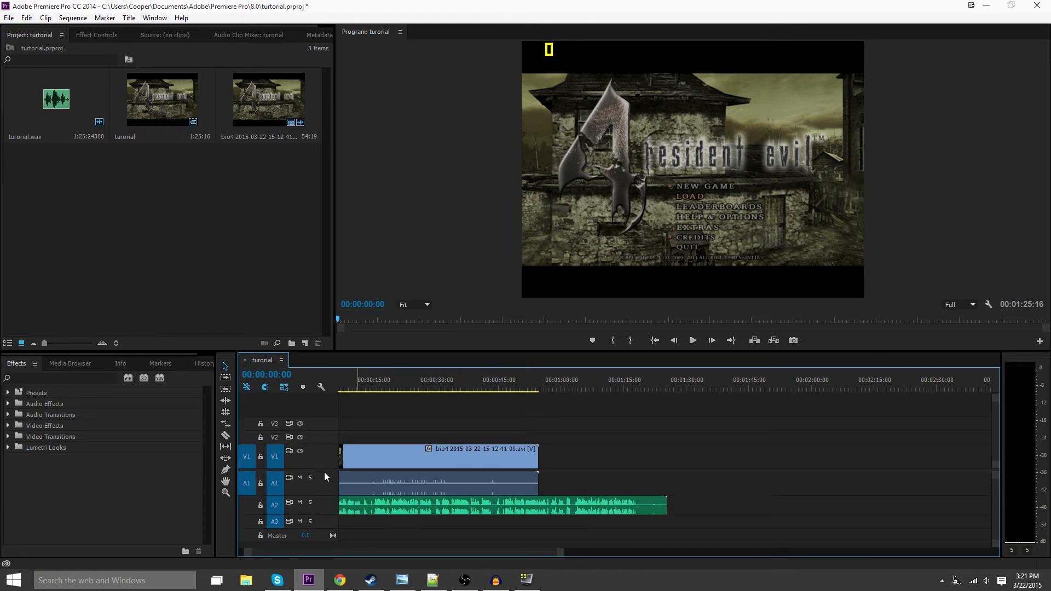
Inspect the footage around 00:00:11:02 and 00:00:48:23, and shift the bio4 clip with its audio later against the commentary
click(357, 383)
scroll(357, 437, up, 1)
scroll(481, 468, up, 2)
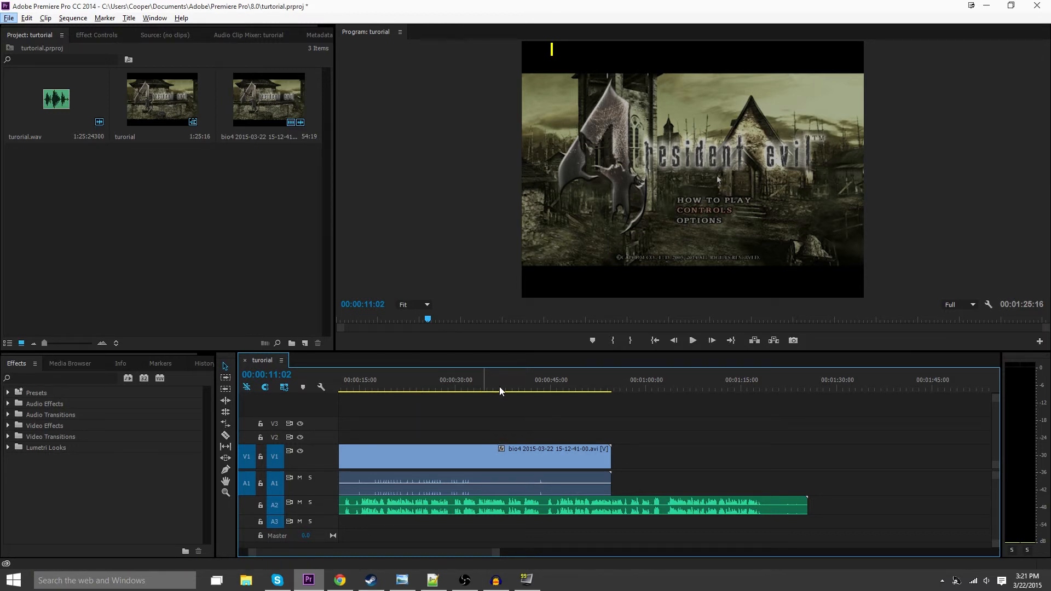
click(575, 383)
click(606, 466)
drag(605, 465, 694, 478)
Play the sequence from about 00:00:57 to check the sync between game audio and commentary
scroll(576, 473, up, 3)
scroll(577, 473, up, 4)
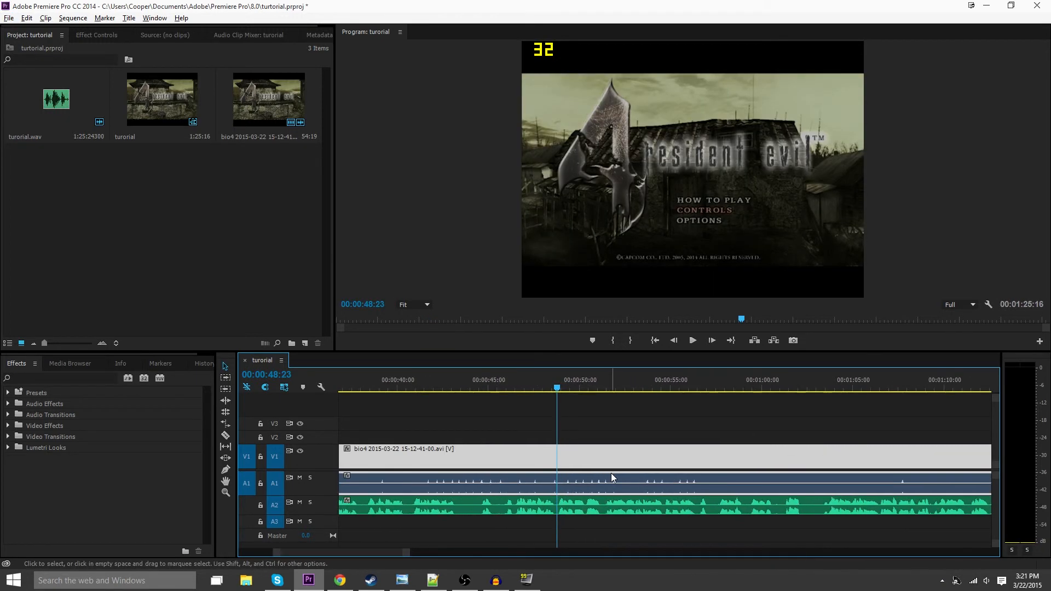
click(729, 383)
key(space)
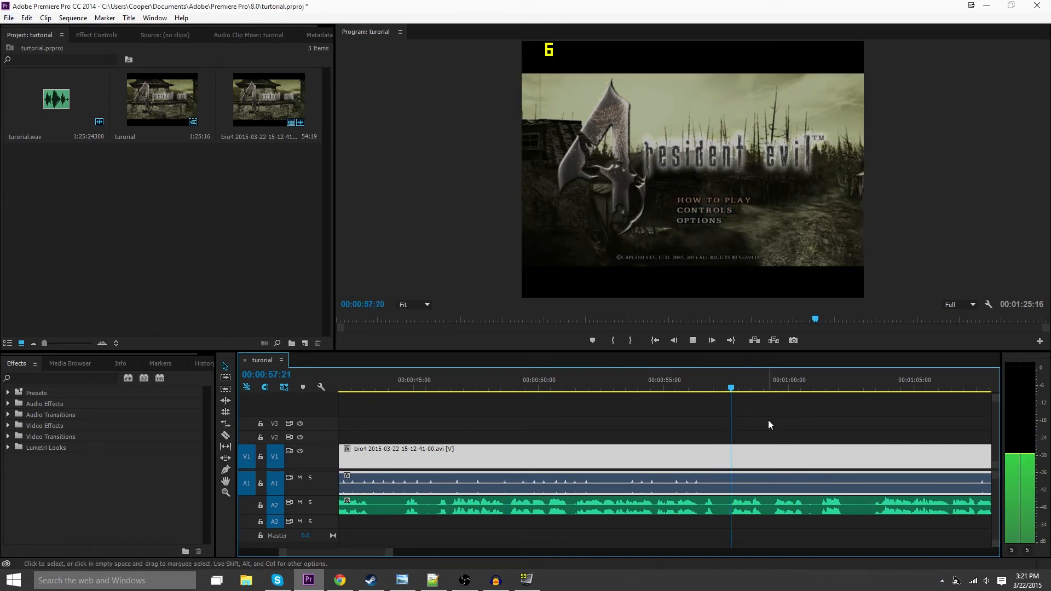
key(space)
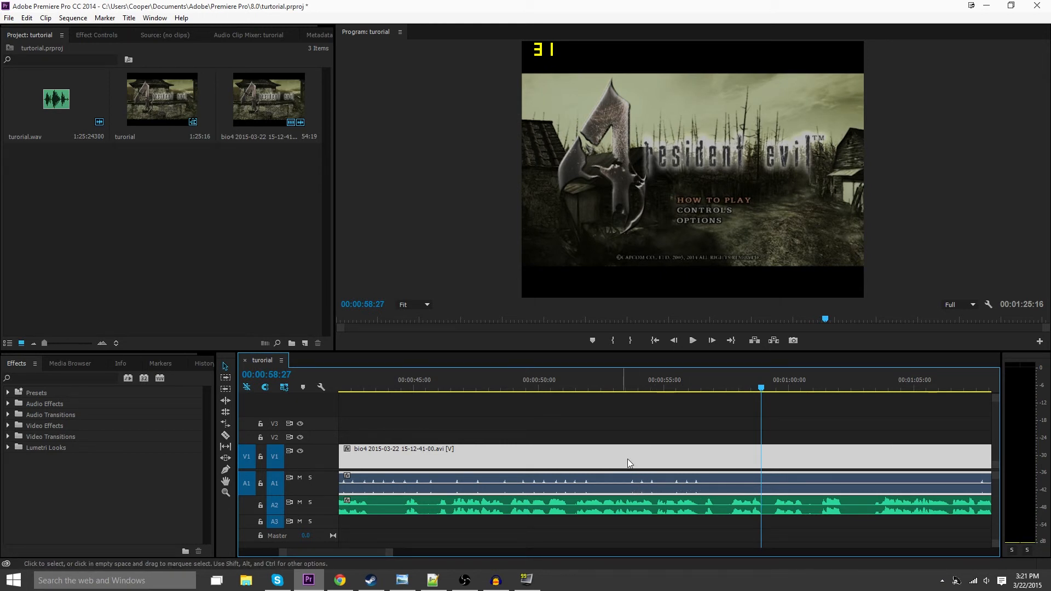
Shift the bio4 clip and its audio a few seconds later to line up its waveform spikes with the commentary
drag(627, 459, 751, 465)
scroll(761, 498, up, 2)
scroll(843, 503, up, 2)
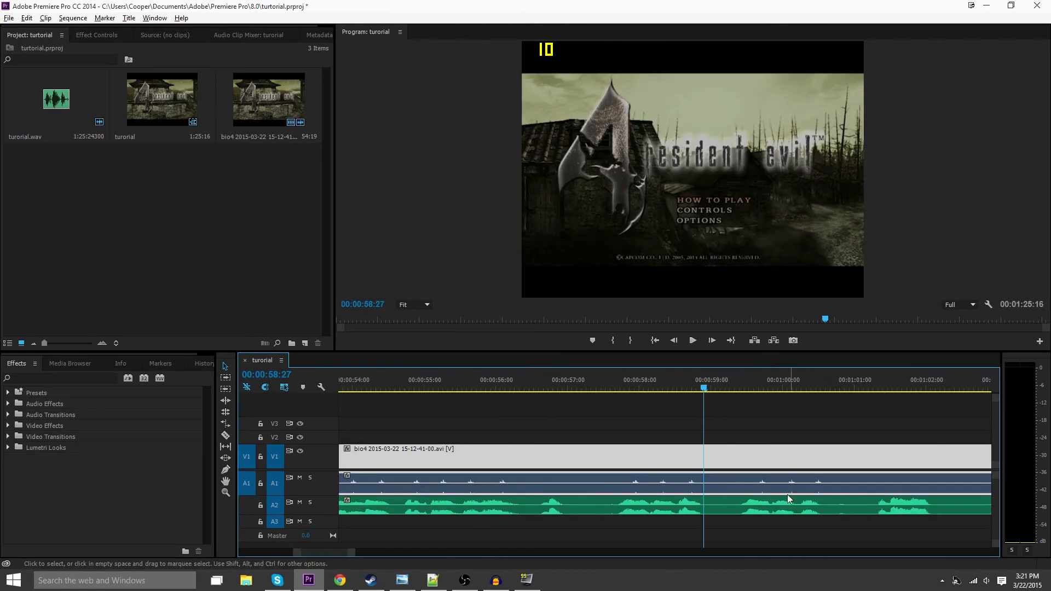
scroll(787, 495, up, 2)
scroll(671, 481, down, 1)
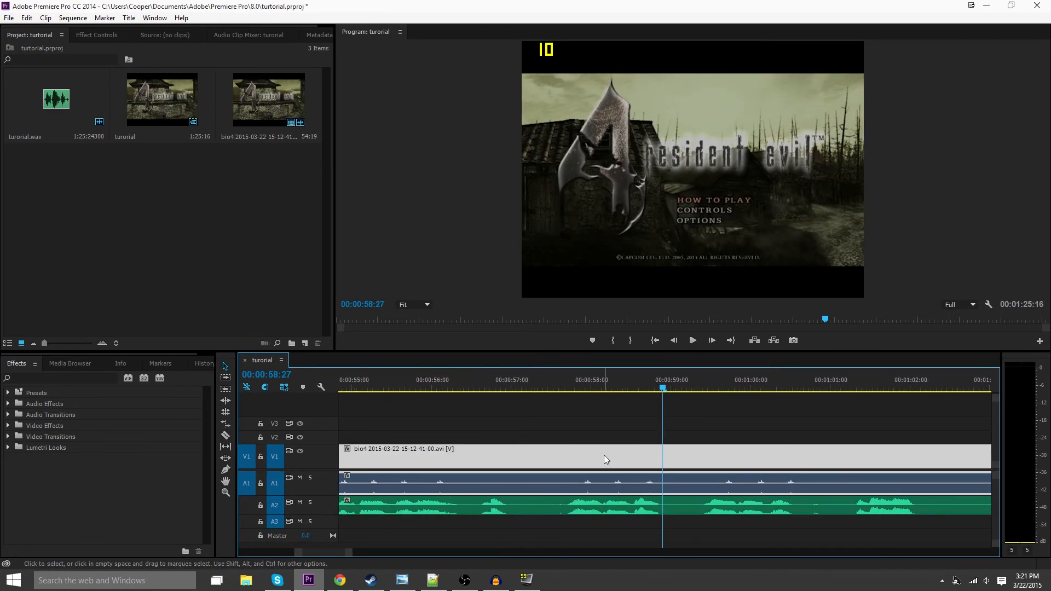
Nudge the bio4 clip slightly earlier to start at 00:00:28:10, and play from 00:00:57:13 to check the sync
drag(604, 459, 593, 459)
click(546, 388)
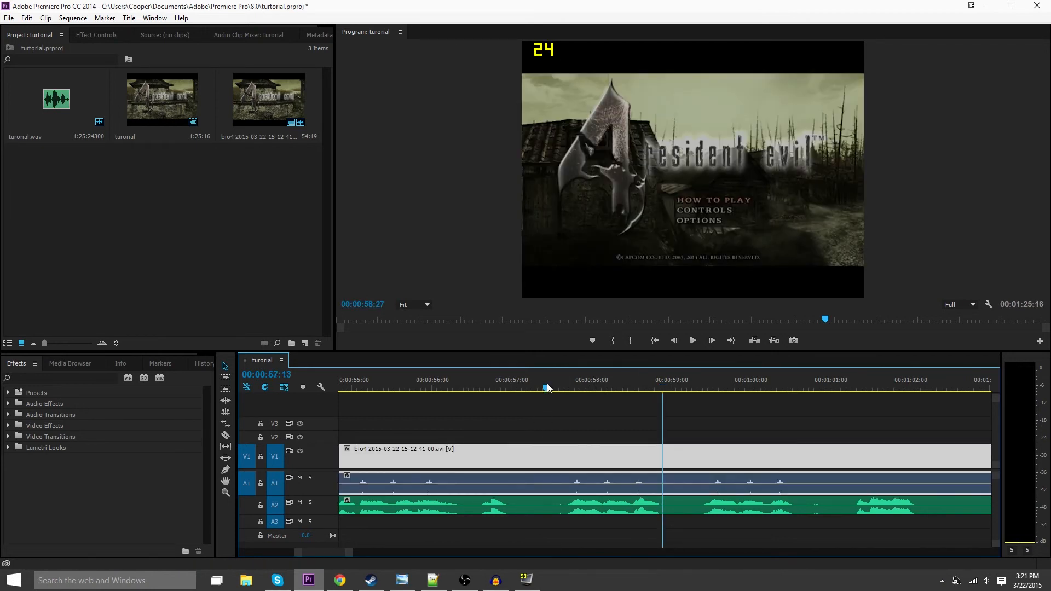
key(space)
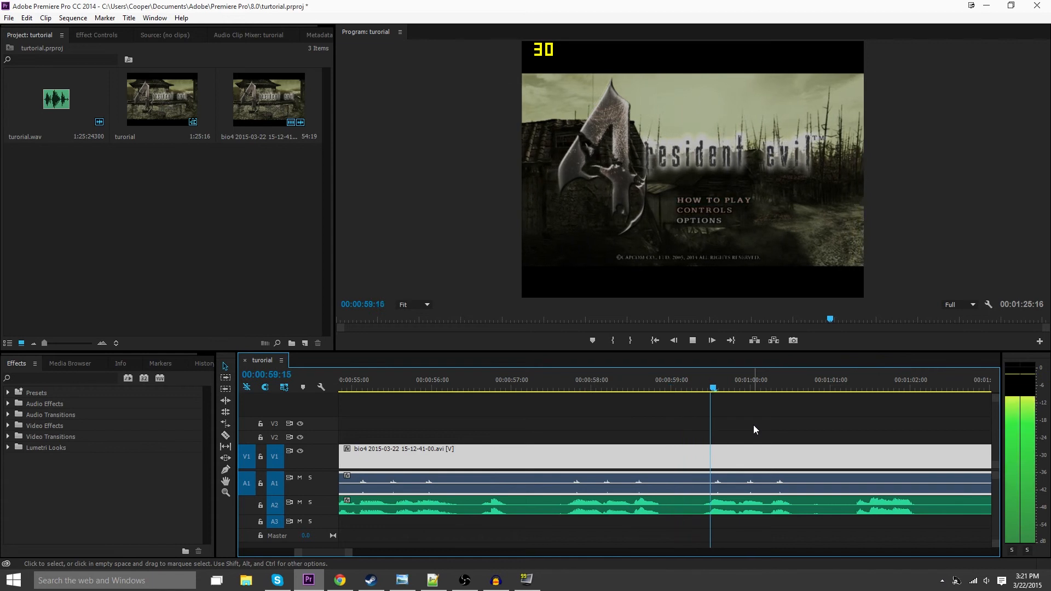
key(space)
Review the aligned clips up to 00:01:16:24, select the commentary clip on A2, and minimize Premiere Pro to the desktop
key(minus)
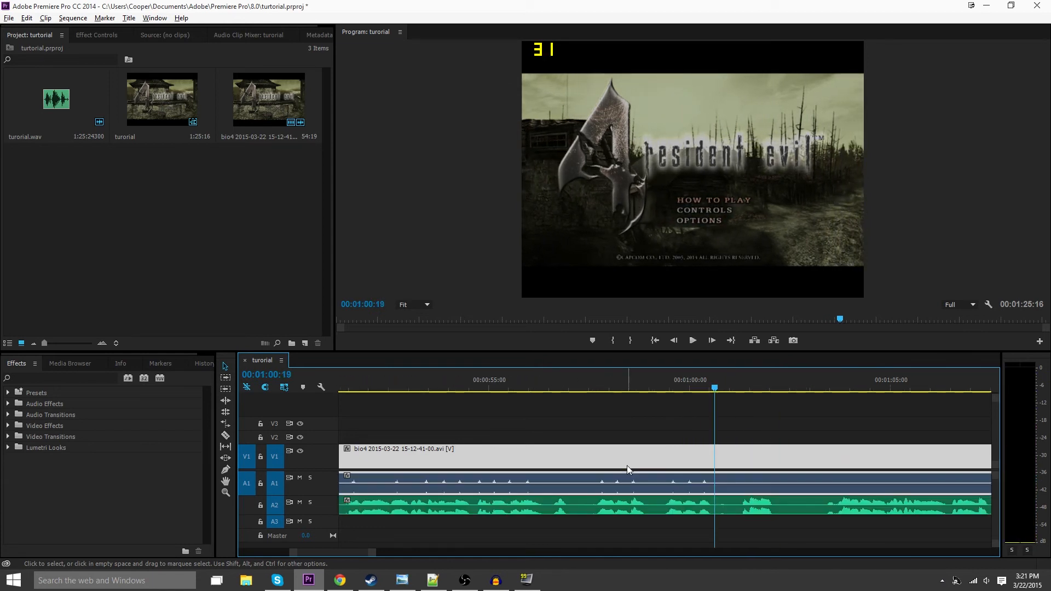
scroll(627, 465, down, 4)
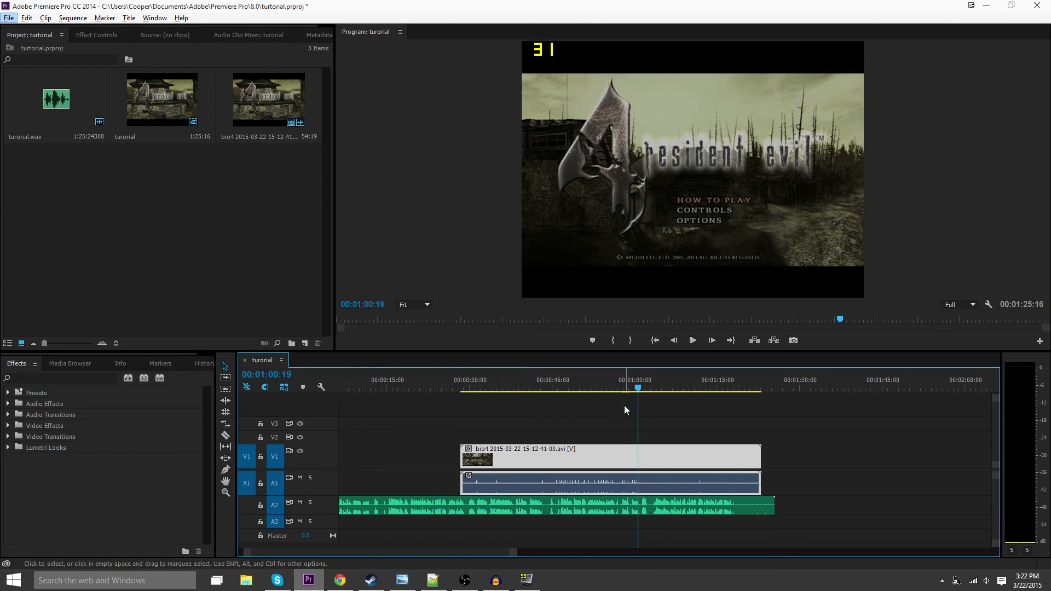
drag(628, 380, 724, 403)
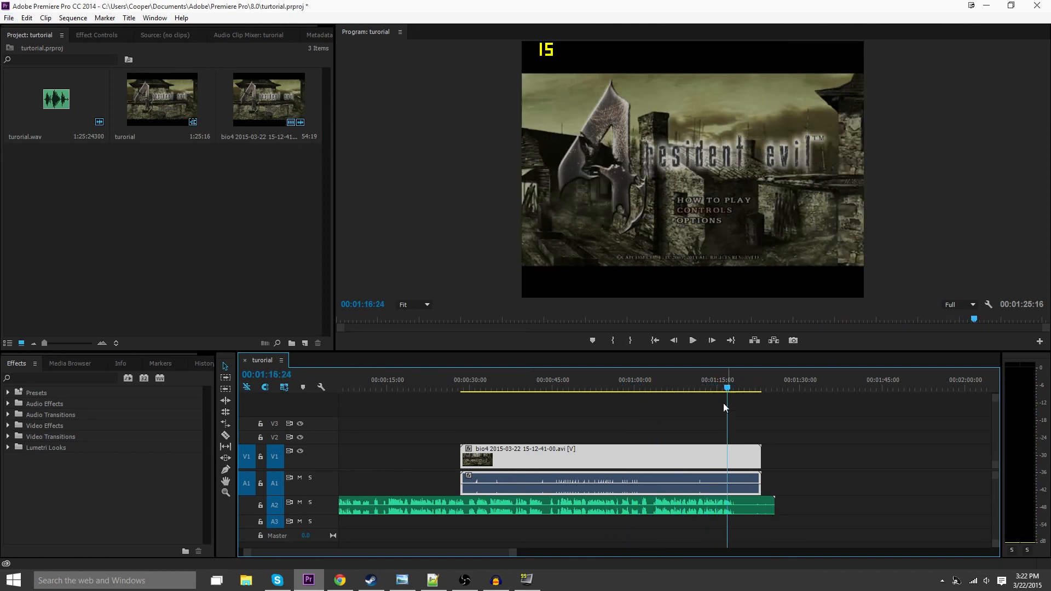
click(678, 507)
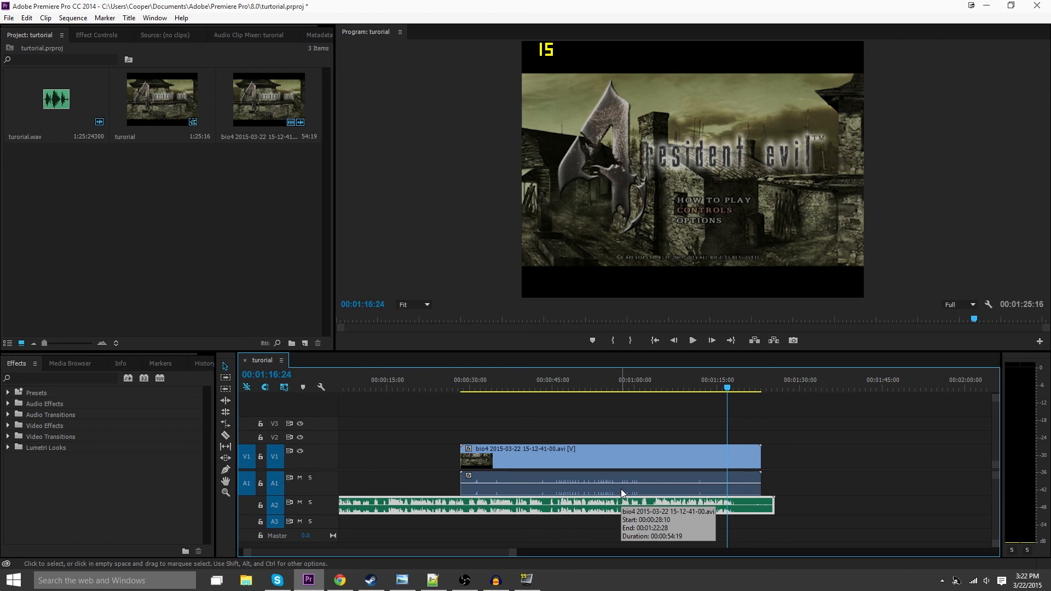
click(991, 5)
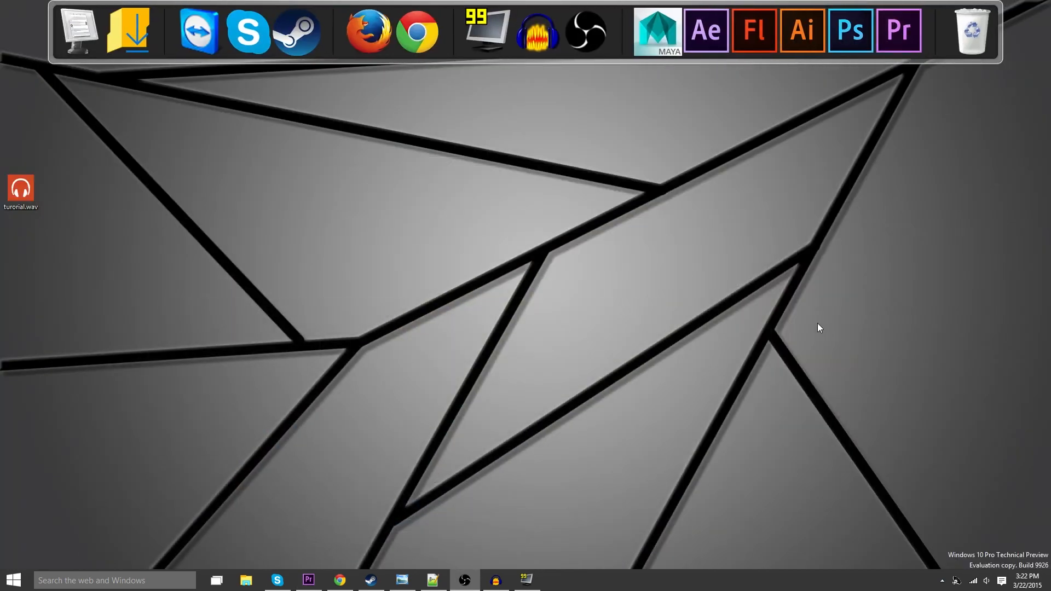